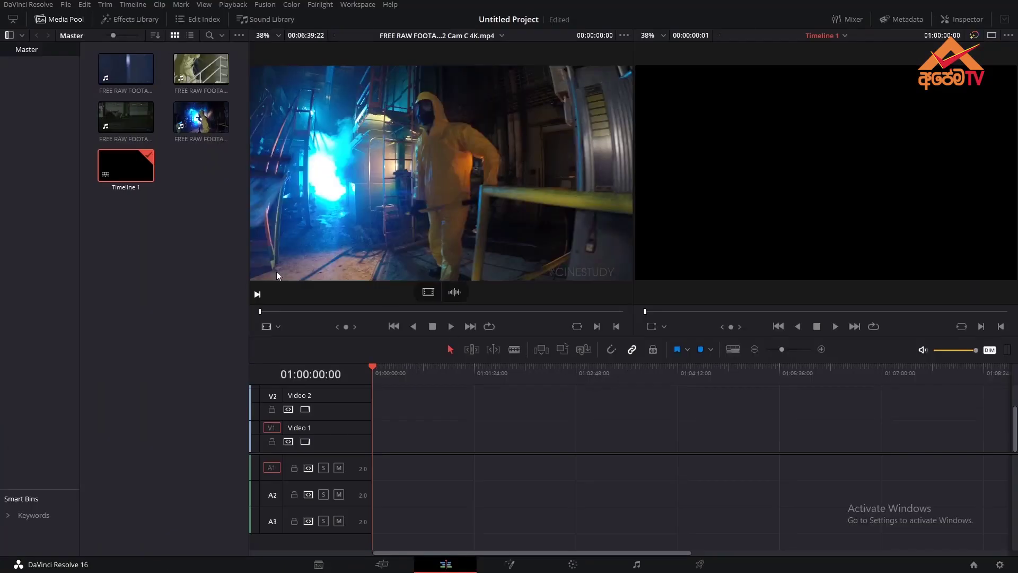
Rename Timeline 1 to TEST
click(123, 188)
text(TEST)
key(Return)
Place the four horror footage clips onto Video 1 and play the timeline from further along
drag(183, 152, 374, 432)
drag(410, 372, 499, 392)
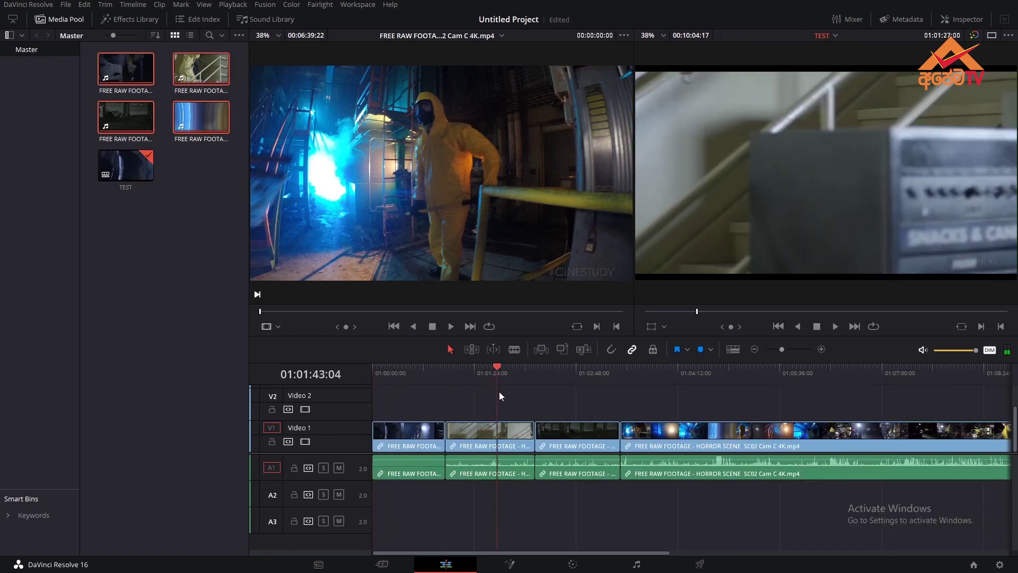
scroll(517, 393, down, 3)
scroll(478, 371, up, 1)
drag(454, 366, 516, 413)
key(space)
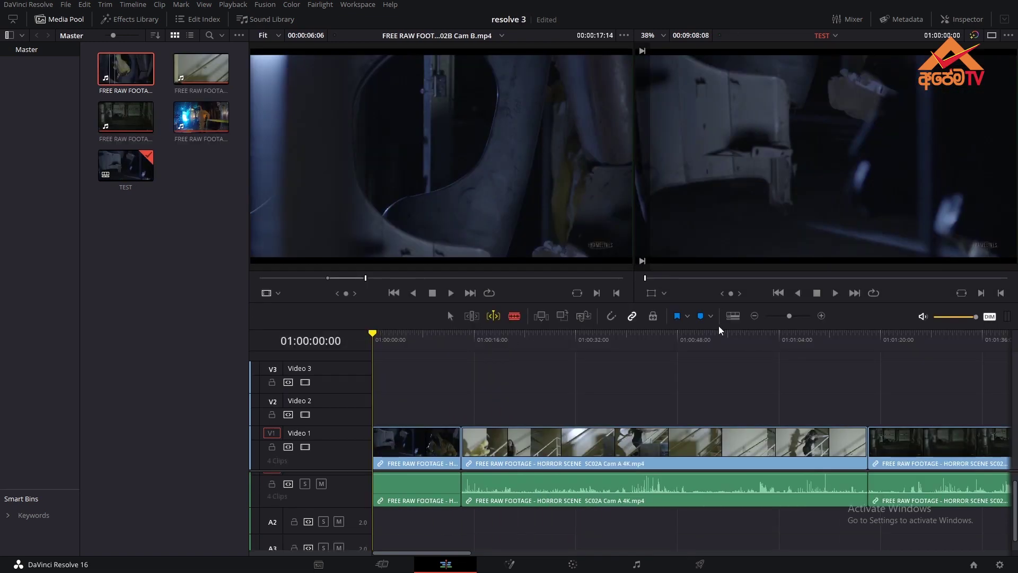
drag(377, 335, 371, 355)
click(450, 316)
click(423, 451)
click(511, 447)
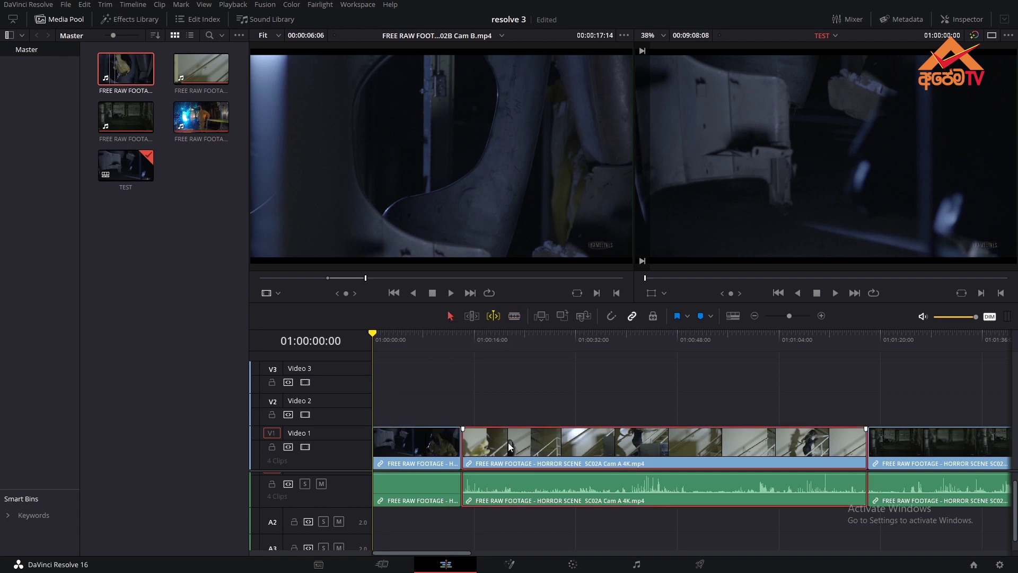
mouse_move(505, 447)
mouse_down()
mouse_move(677, 415)
mouse_move(470, 456)
mouse_move(474, 468)
mouse_move(502, 465)
mouse_up()
drag(431, 451, 417, 469)
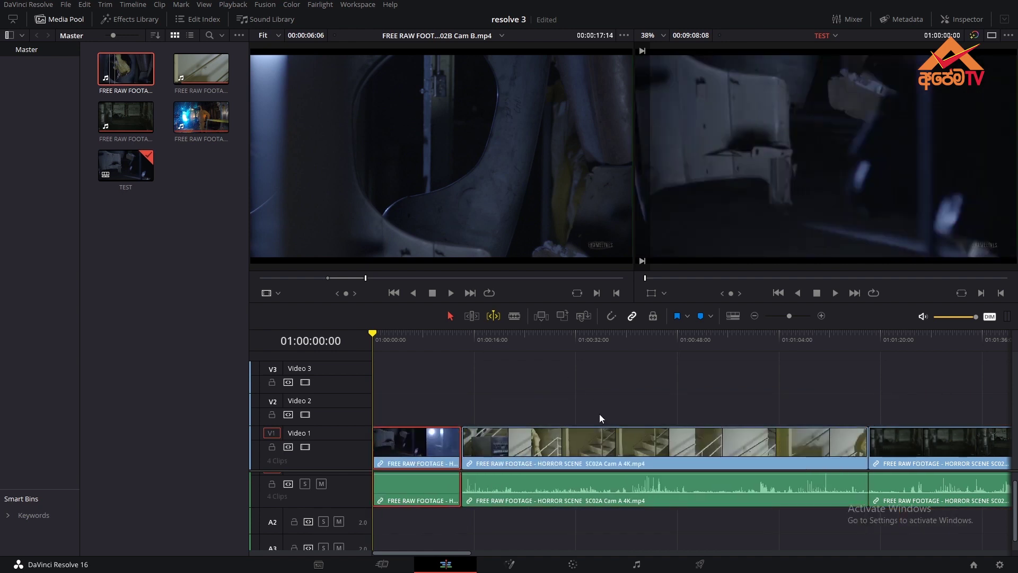
In Trim mode, shift the edit point between the first two Video 1 clips to lengthen the first
click(473, 316)
mouse_move(466, 448)
mouse_down()
mouse_move(446, 449)
mouse_move(471, 445)
mouse_up()
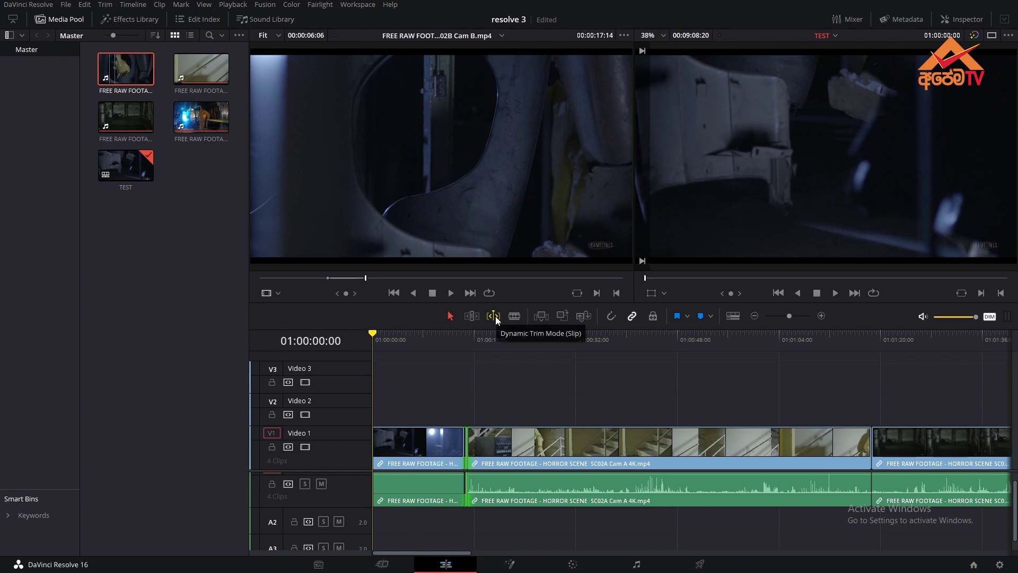
Trim the second clip's head later, then slide it left against the first clip
mouse_move(470, 446)
mouse_down()
mouse_move(491, 450)
mouse_move(454, 452)
mouse_up()
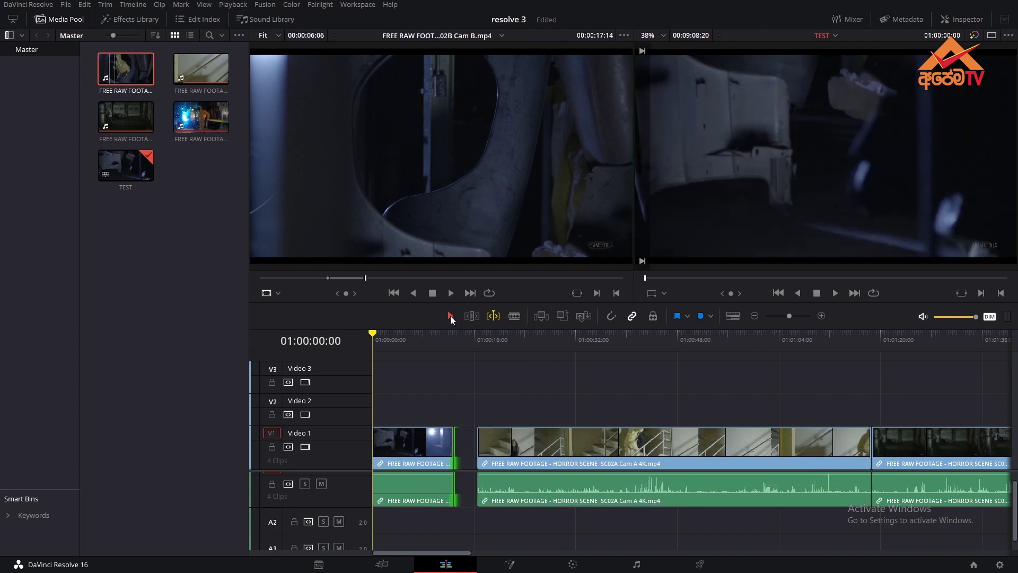
mouse_move(578, 452)
mouse_down()
mouse_move(558, 456)
mouse_move(565, 451)
mouse_up()
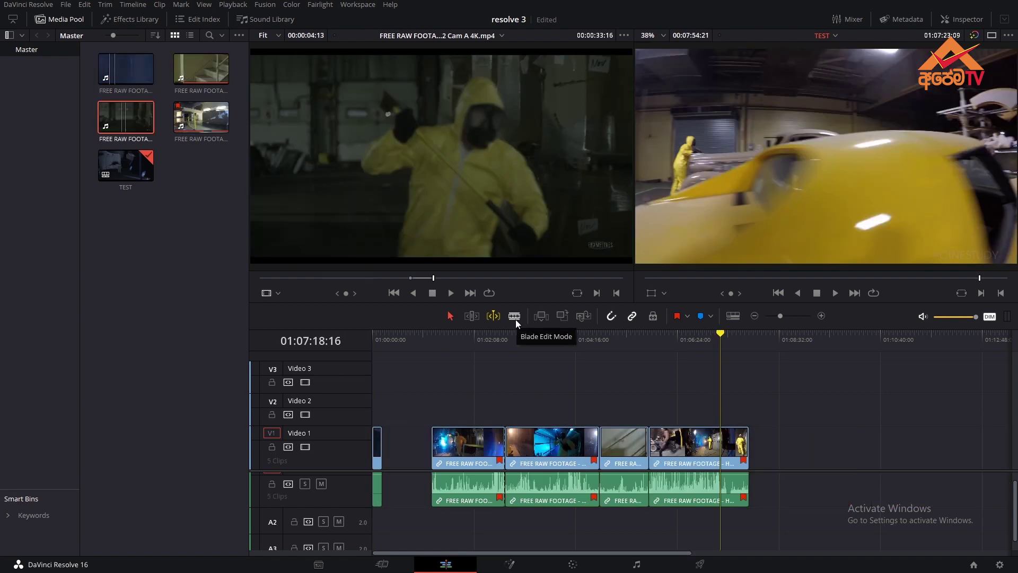
Blade the Video 1 footage at five points across the first clips
click(515, 317)
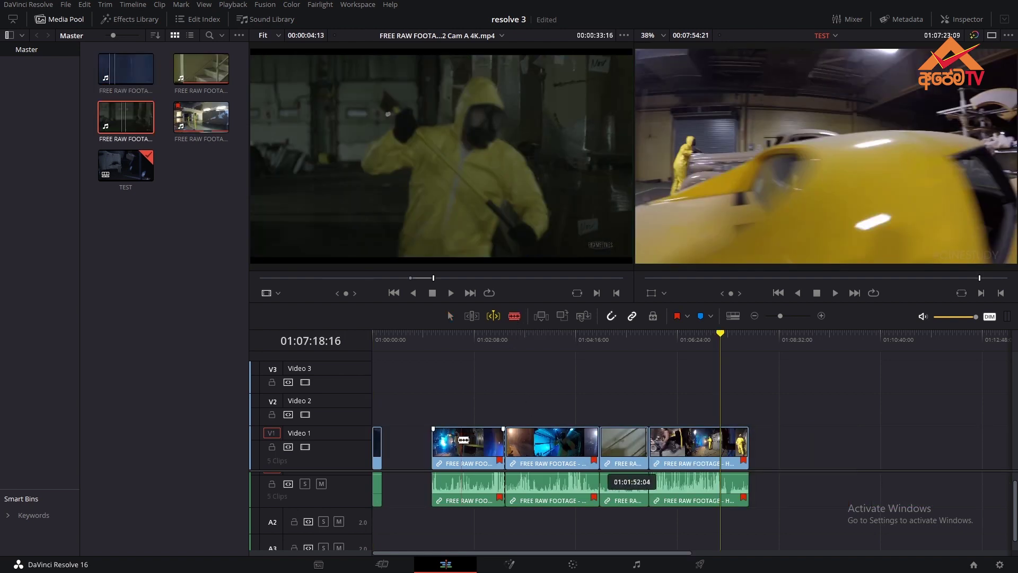
click(447, 451)
click(469, 452)
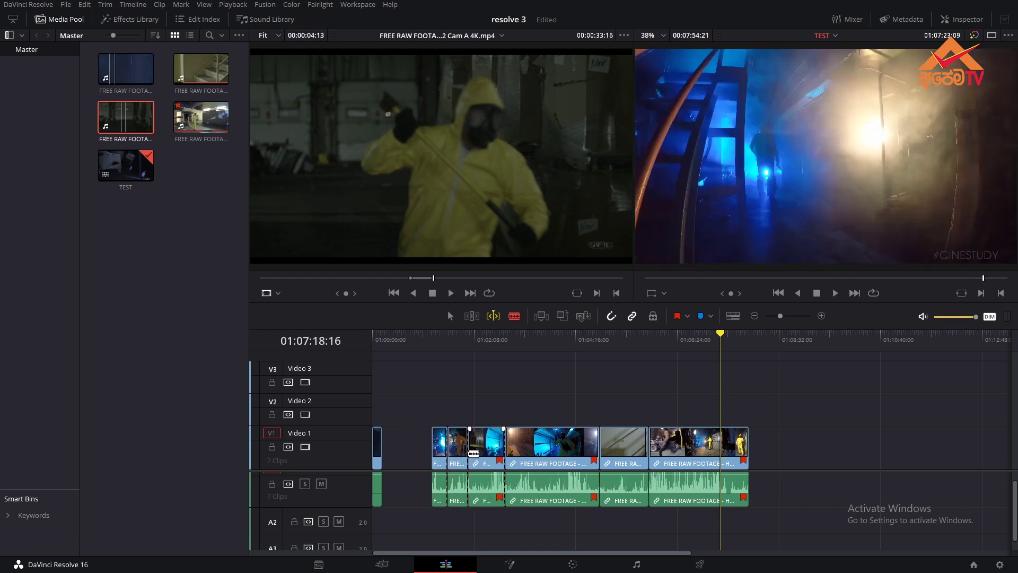
click(485, 452)
click(521, 452)
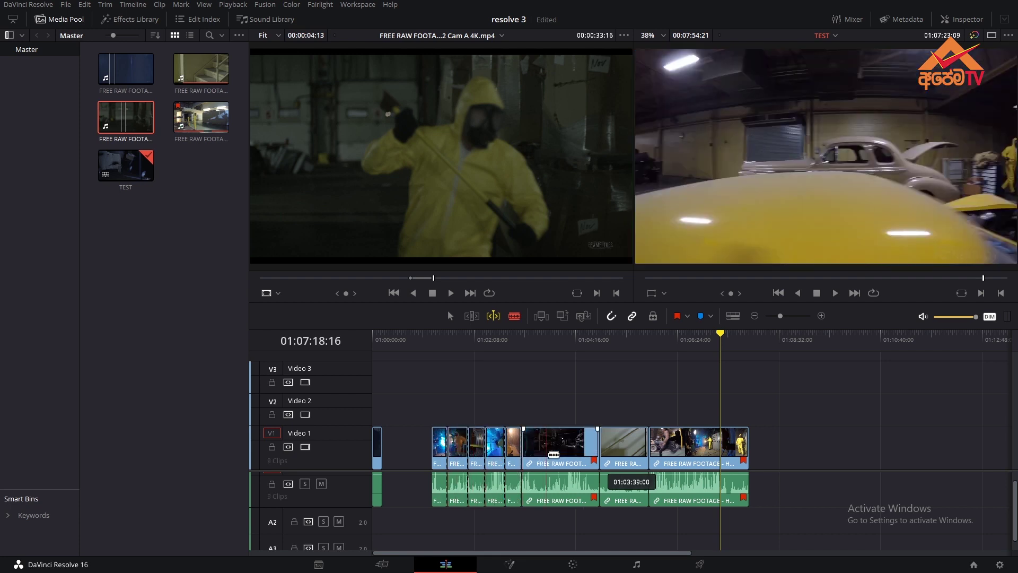
click(549, 452)
In Selection mode, drag the first cut pieces to a new spot on the track
click(451, 316)
click(440, 449)
drag(440, 449, 520, 455)
Close the gap on Video 1, reposition the playhead, and select the third clip
click(513, 454)
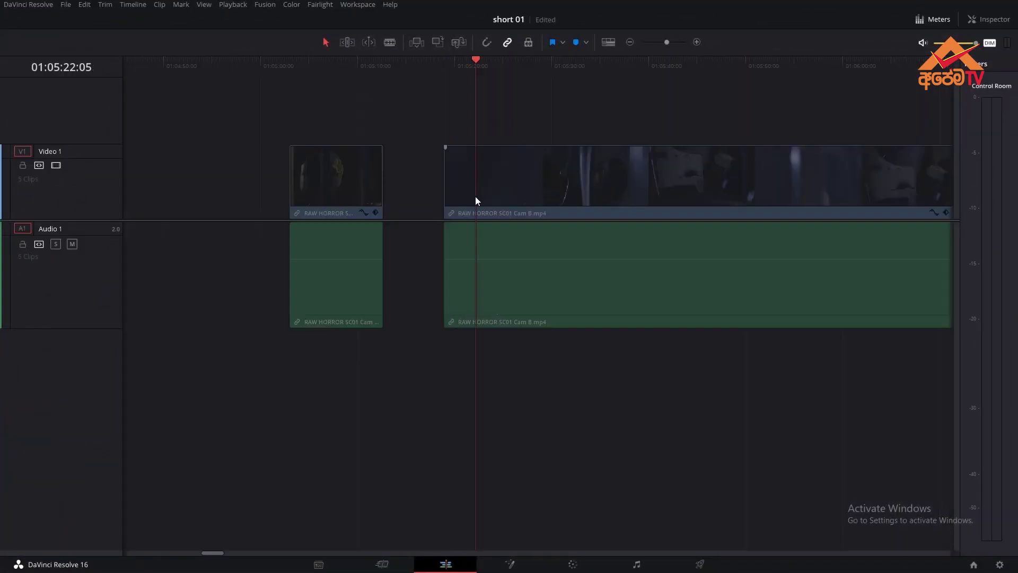
click(564, 75)
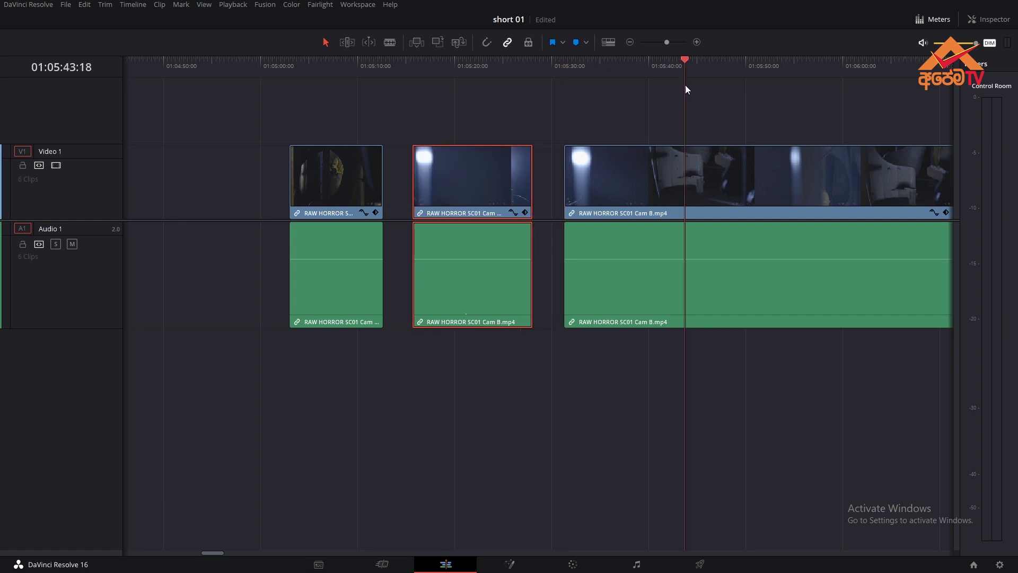
click(615, 163)
click(696, 182)
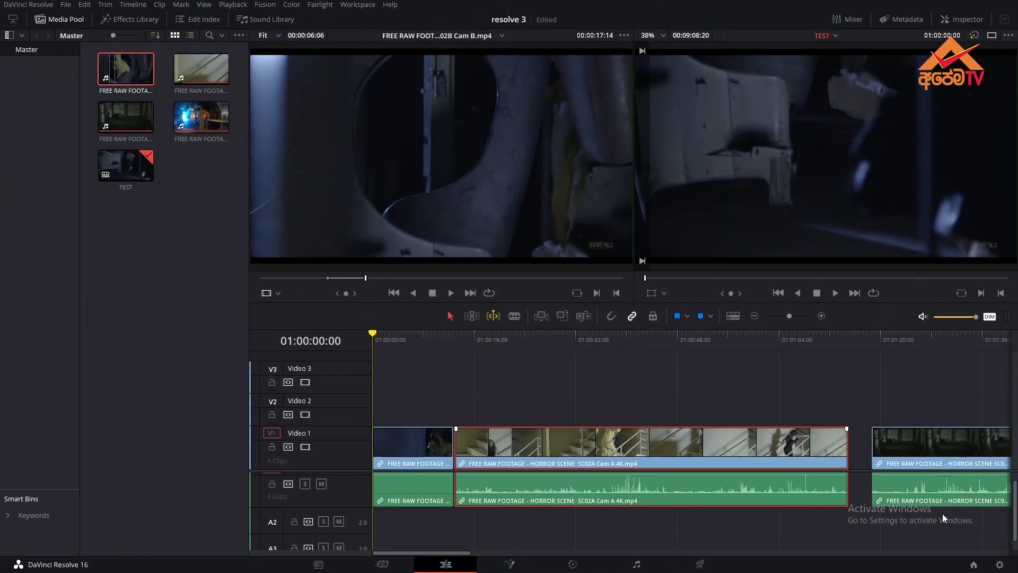
Load the third media-pool clip as source and park the timeline playhead near 01:01:07:02
click(492, 162)
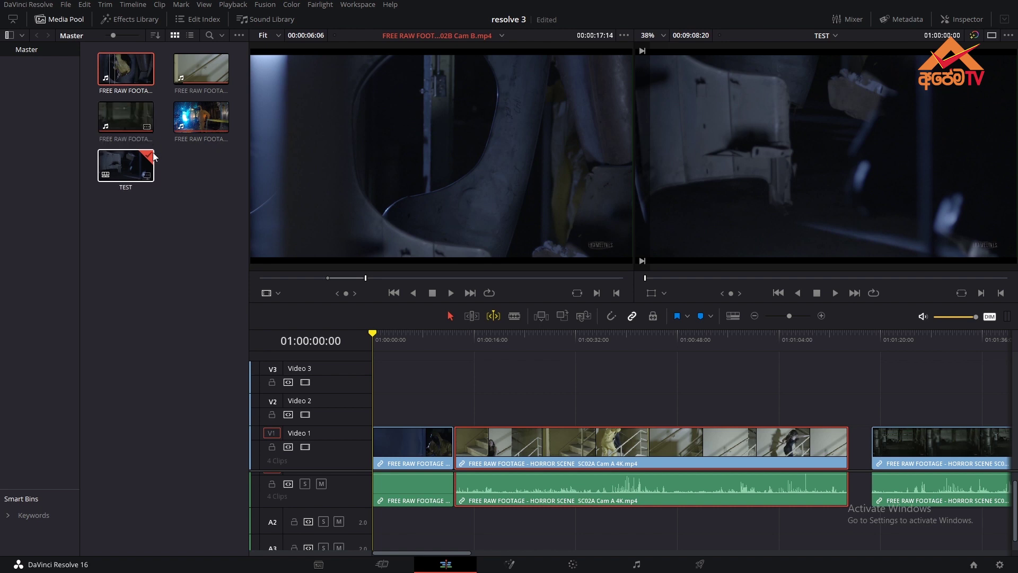
click(130, 116)
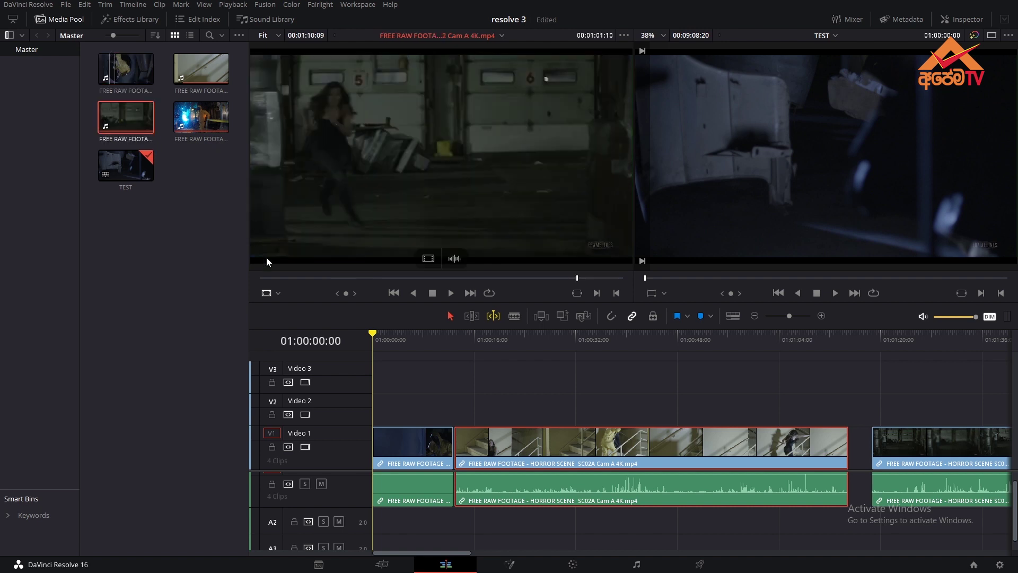
mouse_move(318, 282)
mouse_down()
mouse_move(514, 285)
mouse_move(339, 282)
mouse_up()
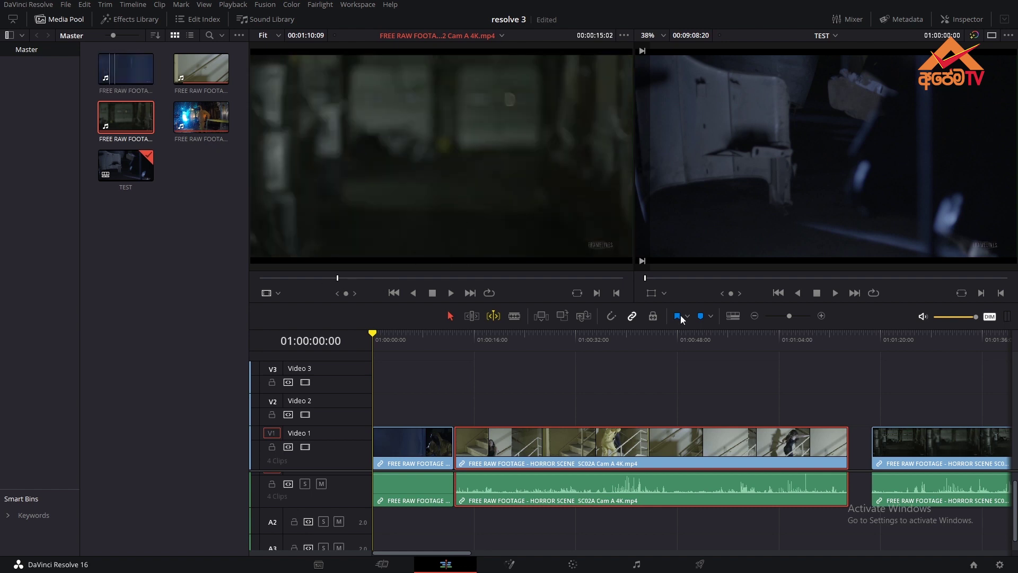
drag(538, 336, 670, 425)
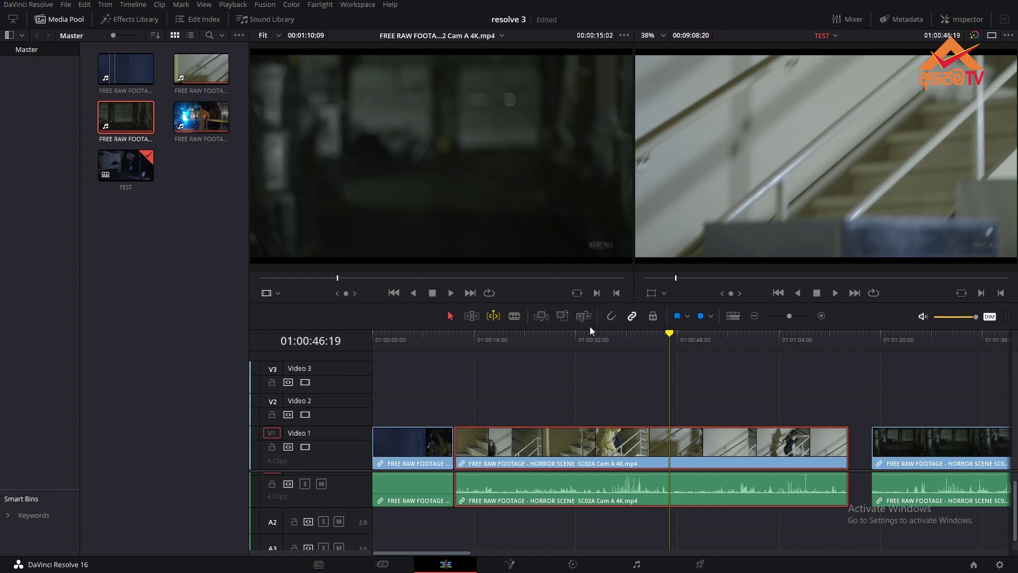
Mark a 00:00:04:13 In/Out range on the source clip showing the hazmat figure
drag(337, 281, 411, 298)
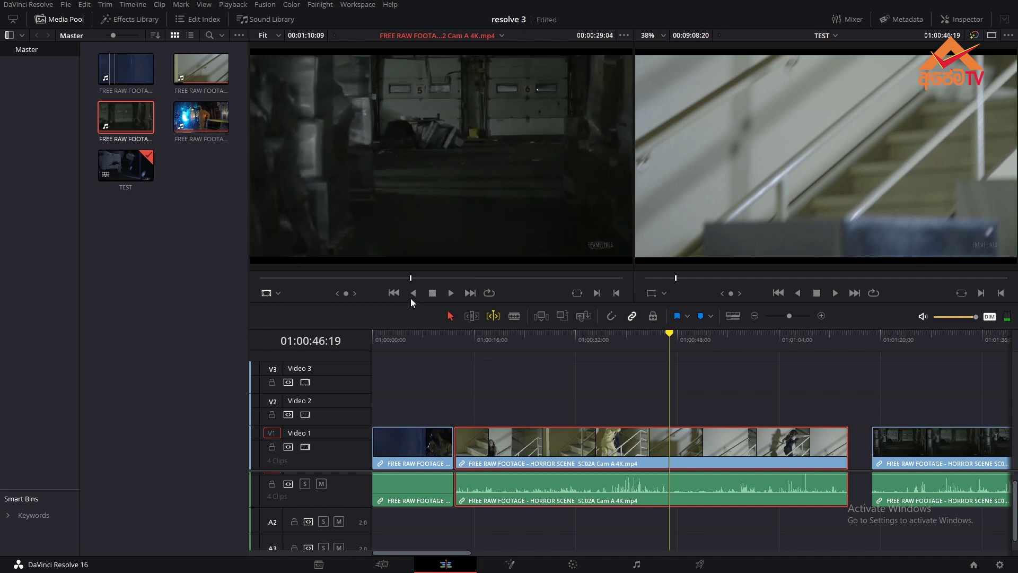
key(i)
drag(409, 279, 433, 279)
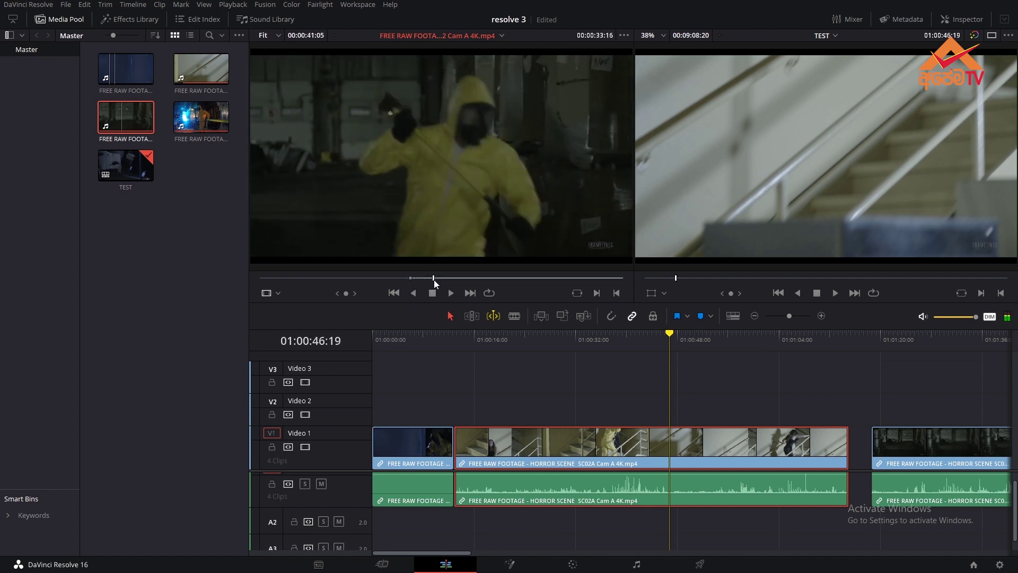
key(o)
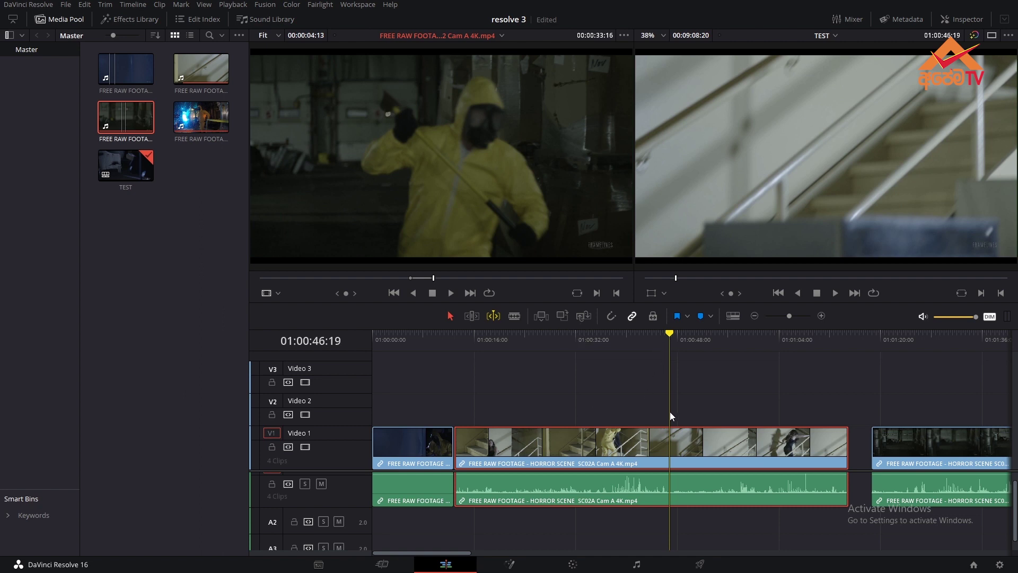
click(537, 316)
mouse_move(686, 345)
mouse_down()
mouse_move(675, 340)
mouse_move(701, 343)
mouse_move(661, 355)
mouse_move(720, 354)
mouse_move(692, 364)
mouse_up()
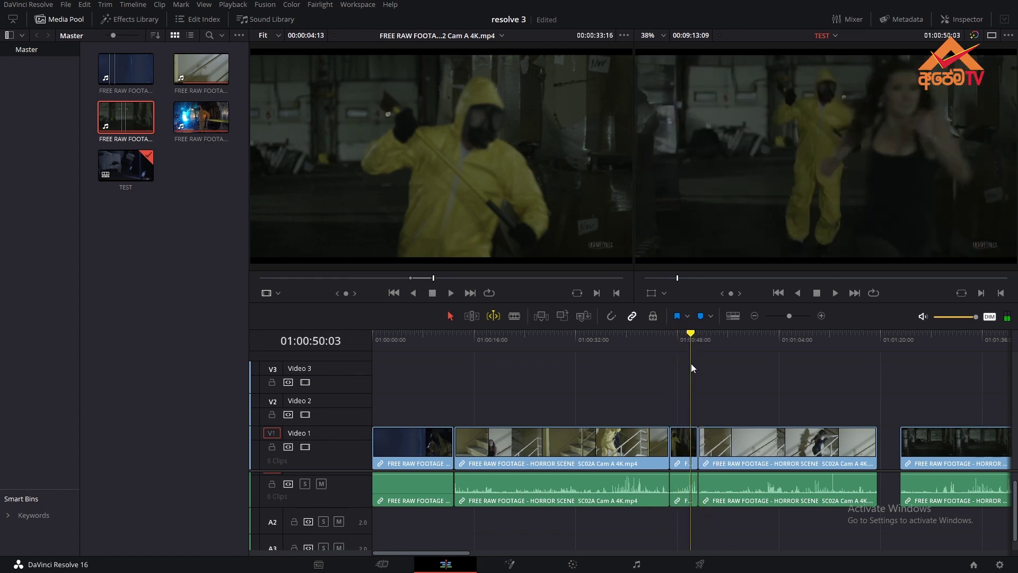
key(ctrl+z)
key(ctrl+z)
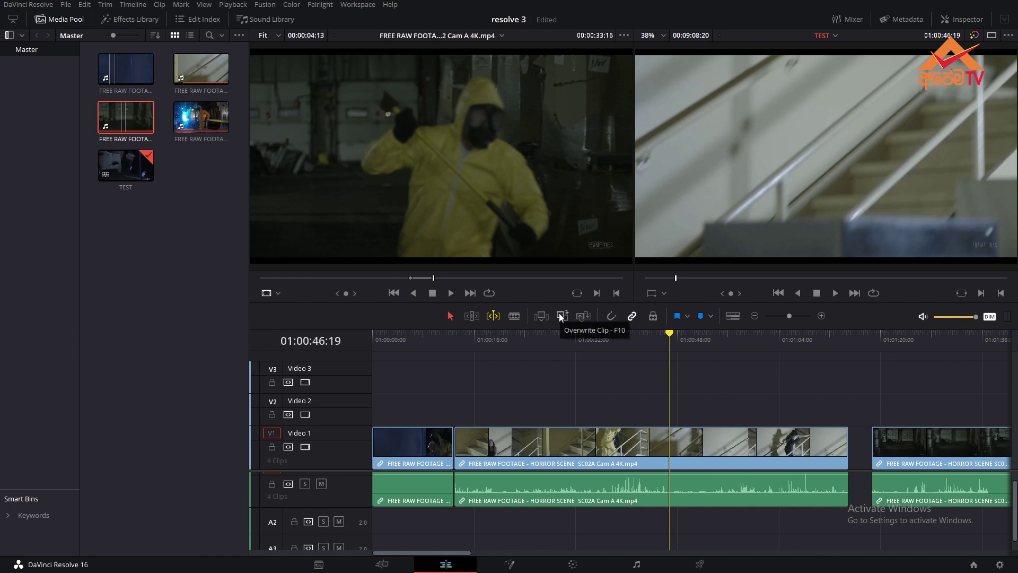
Overwrite the source range at 01:00:12:20, review it, then undo the overwrite edits
drag(669, 336, 517, 371)
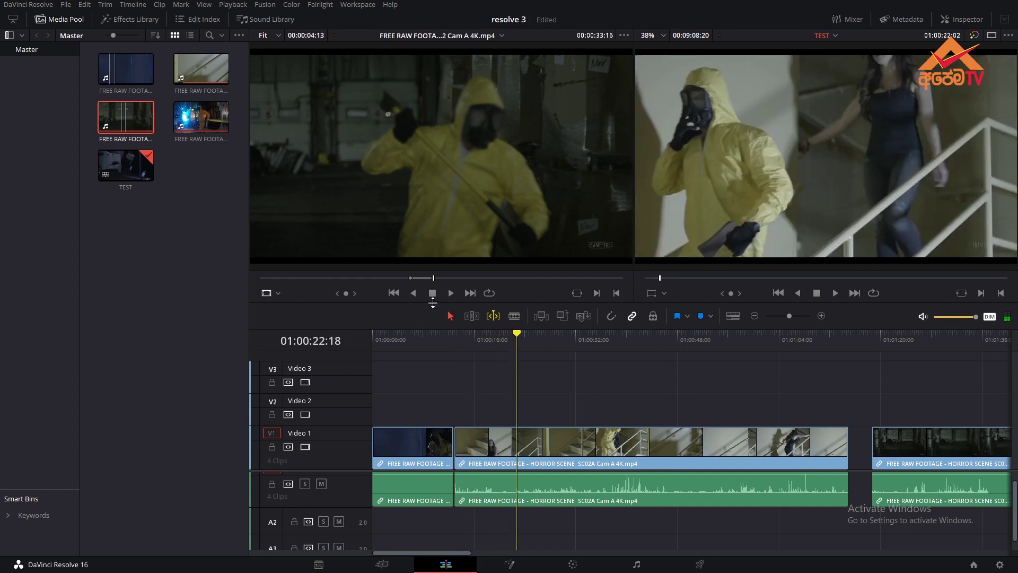
click(564, 316)
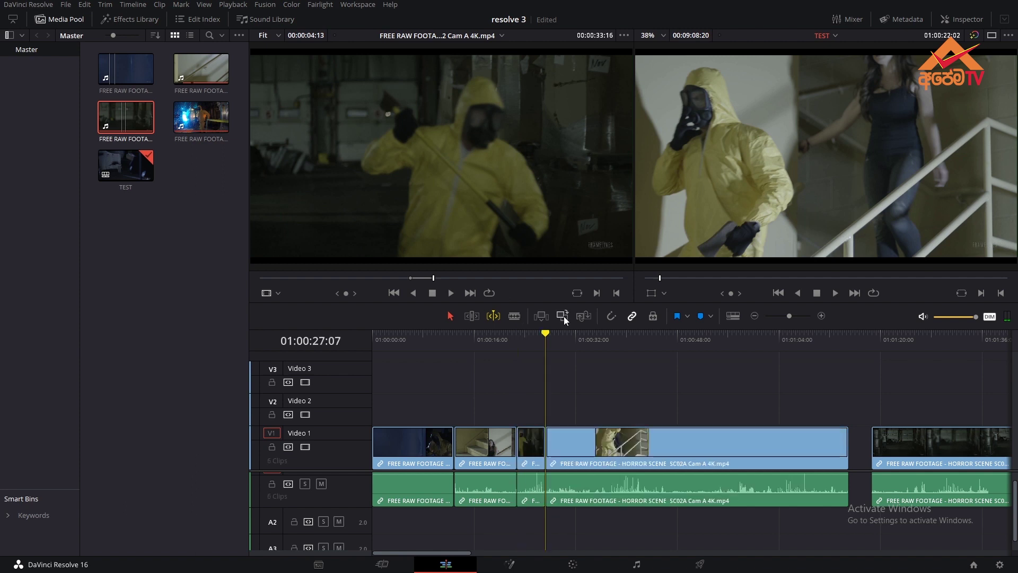
drag(535, 338, 530, 375)
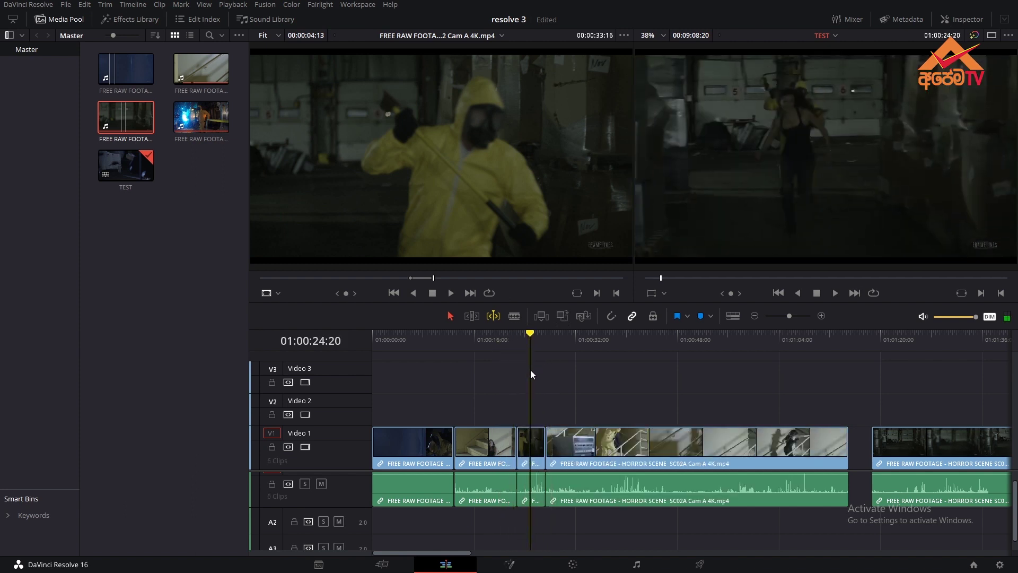
key(ctrl+z)
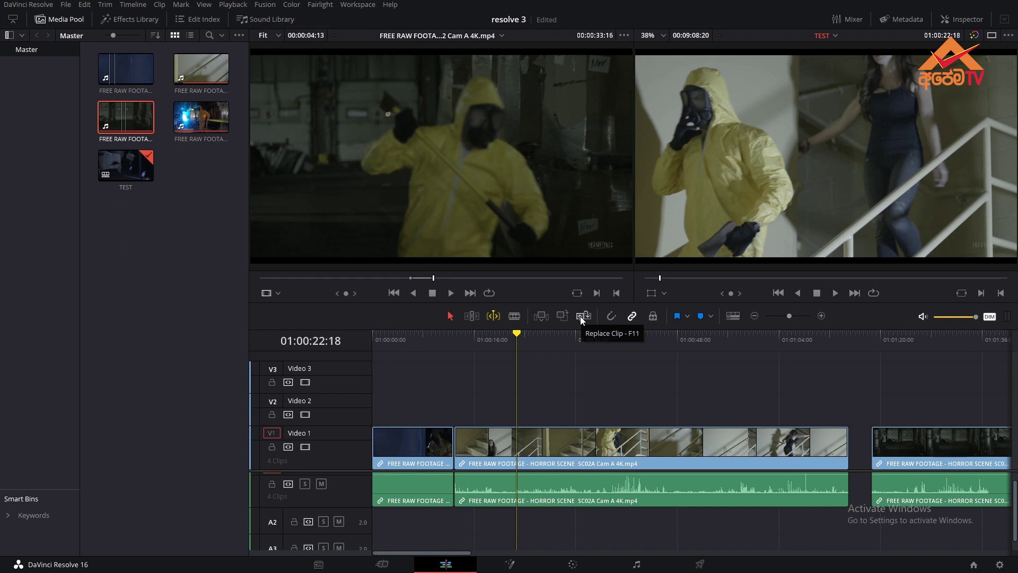
click(582, 317)
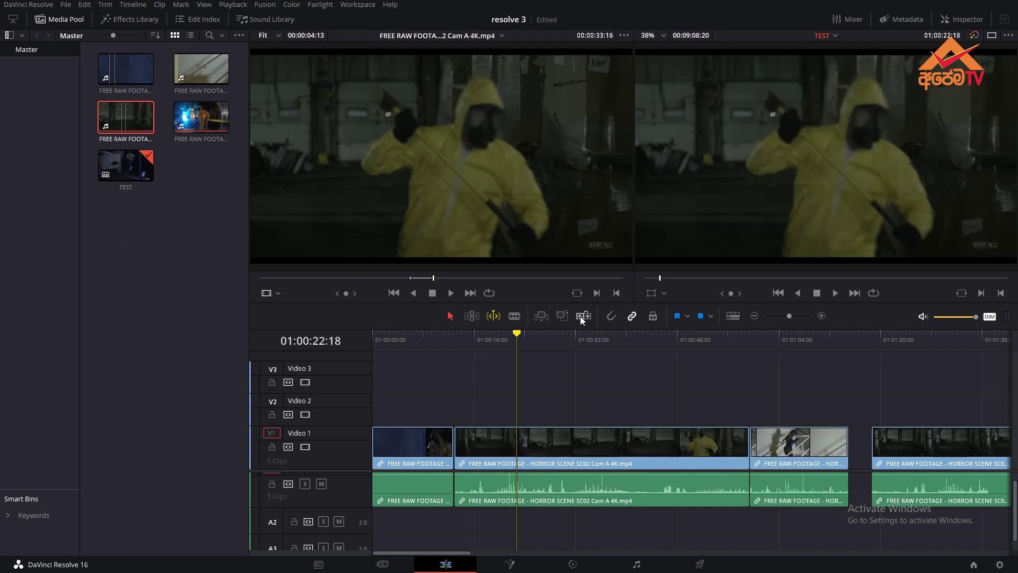
drag(520, 334, 682, 369)
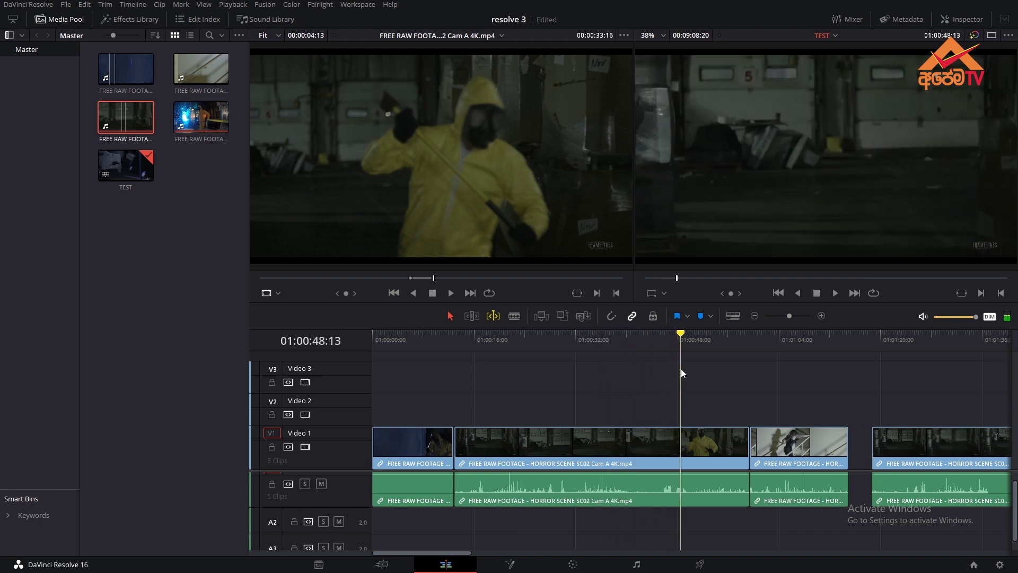
key(ctrl+z)
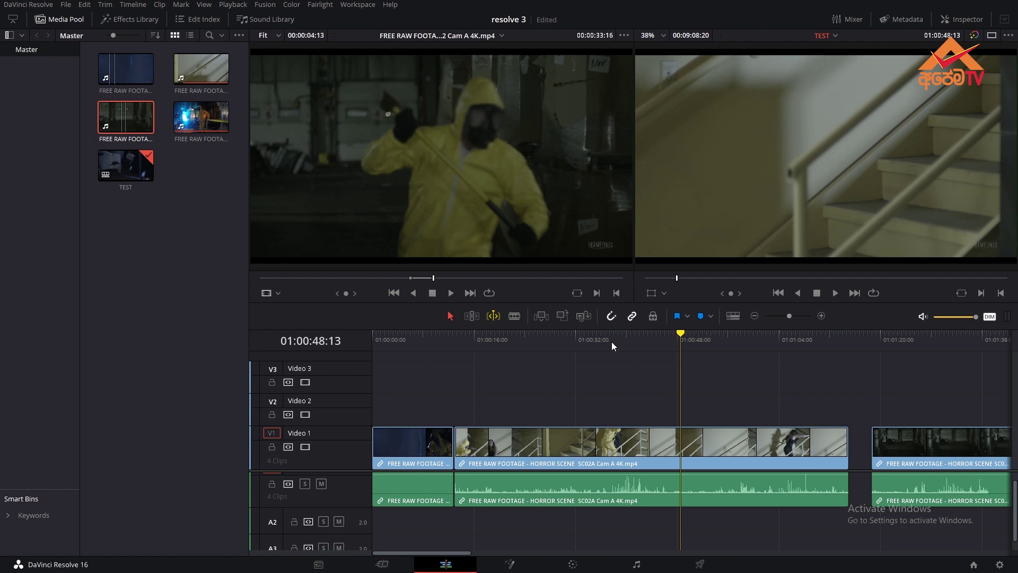
Slide the SC02A clip, zoom out, and move SC02 Cam A left to close the gap
mouse_move(486, 446)
mouse_down()
mouse_move(501, 448)
mouse_move(464, 445)
mouse_move(501, 447)
mouse_move(469, 456)
mouse_up()
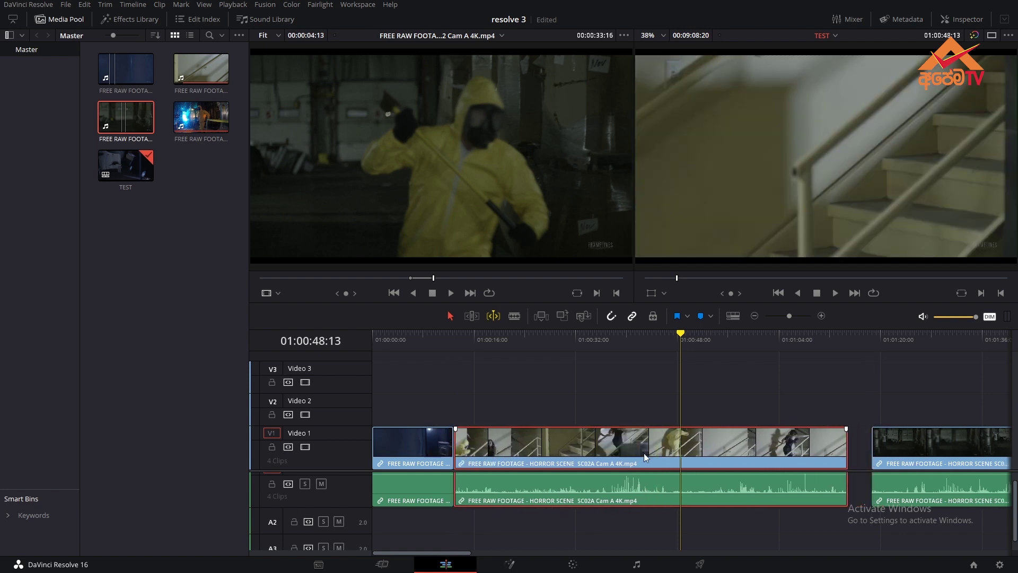
key(ctrl+minus)
drag(695, 450, 634, 431)
Turn off snapping and dynamic trim, then select and try moving the SC02 clip
click(609, 316)
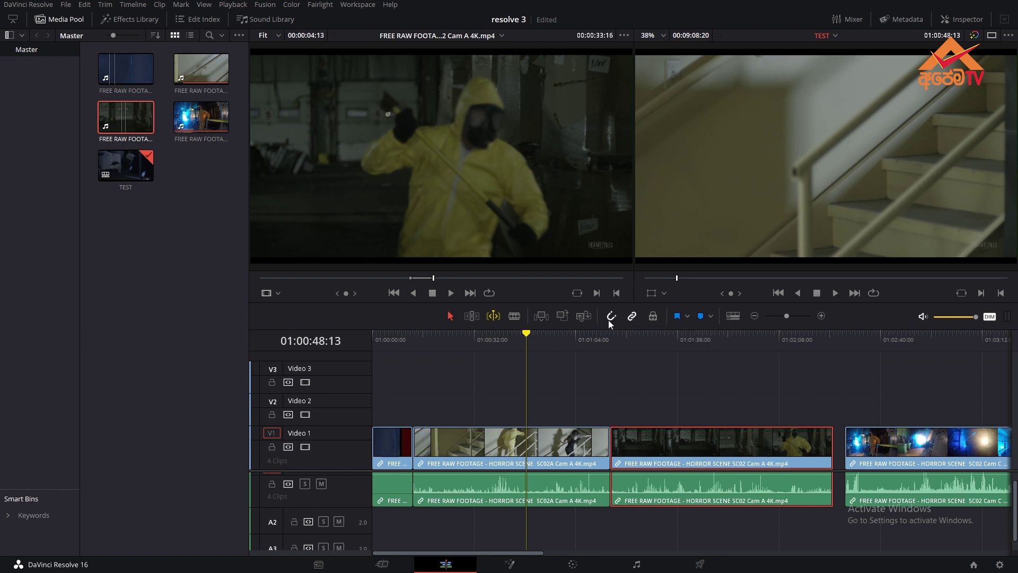
click(488, 316)
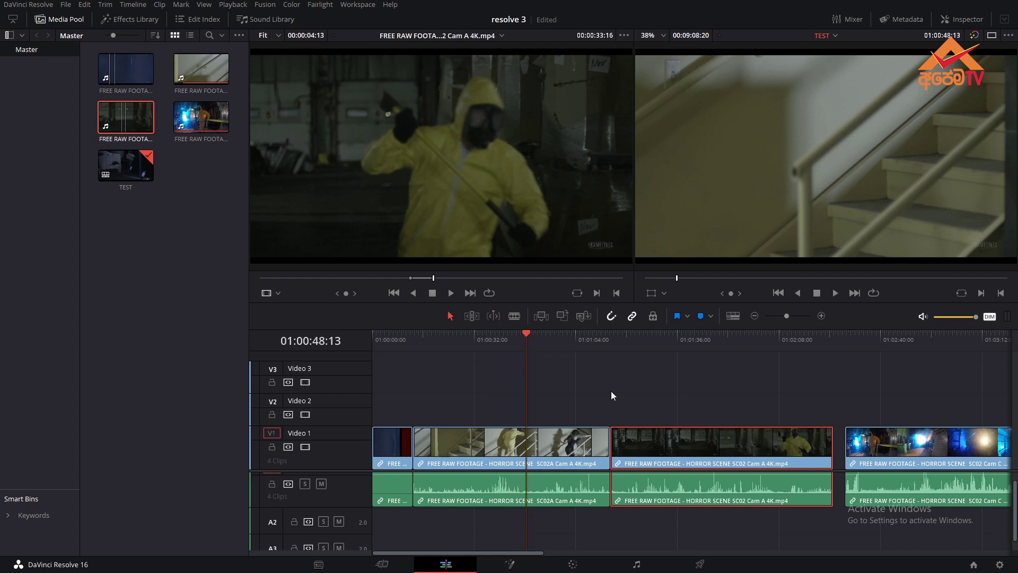
click(659, 447)
click(663, 416)
click(670, 459)
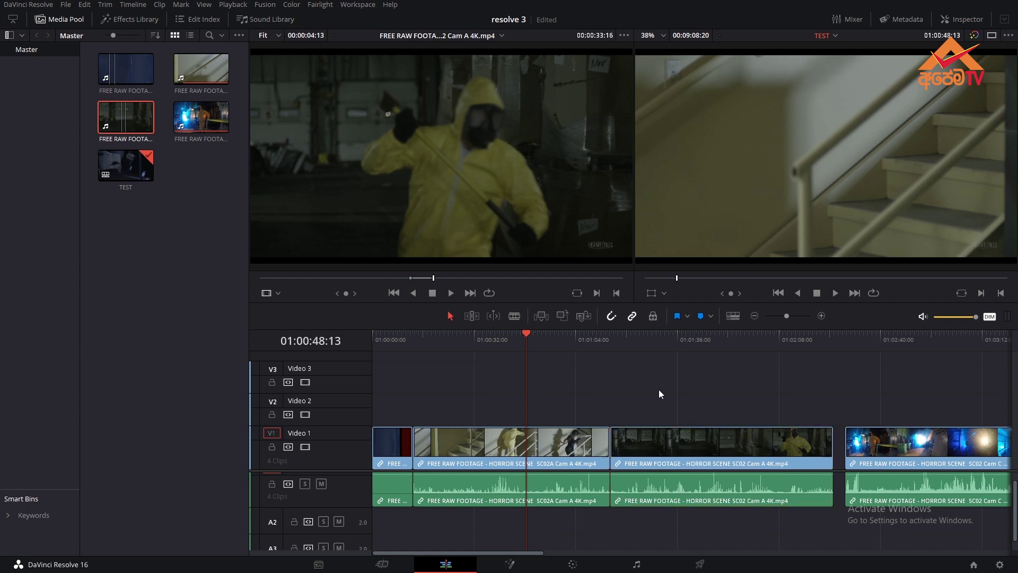
drag(673, 452, 663, 460)
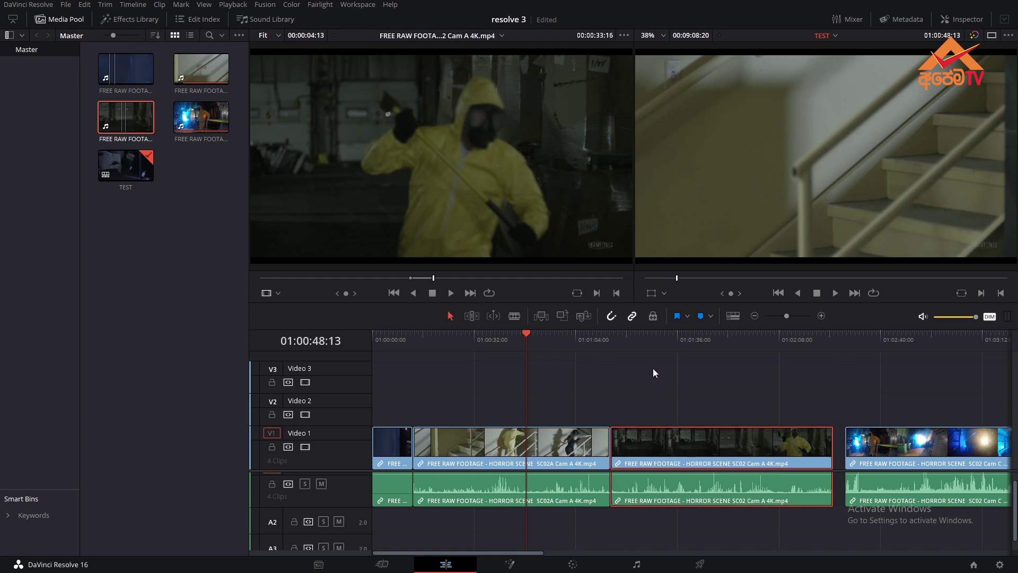
Disable linked selection, move the SC02 video to Video 2, and ripple delete it with its audio
click(632, 318)
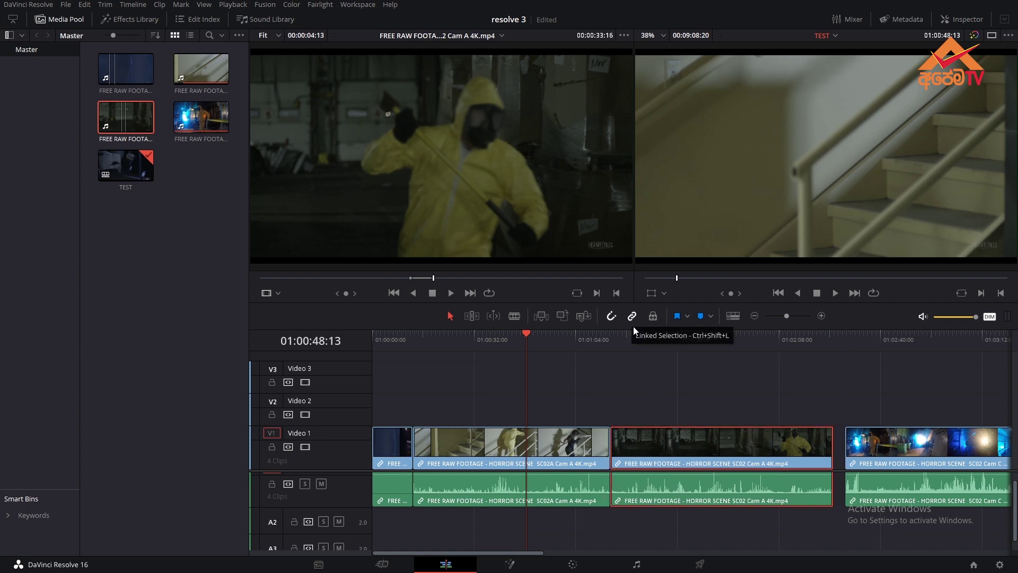
click(671, 488)
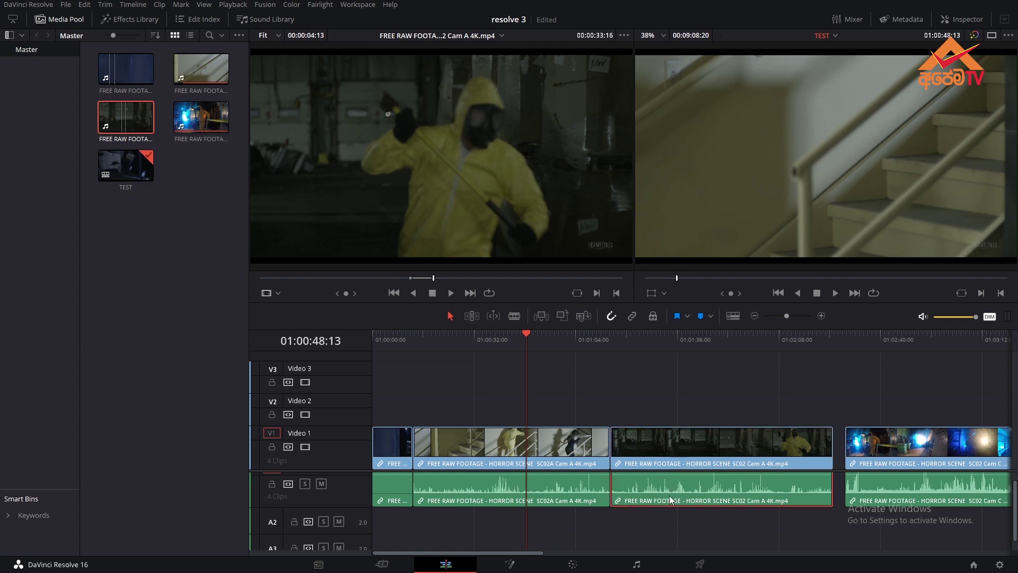
drag(682, 437, 701, 418)
click(709, 496)
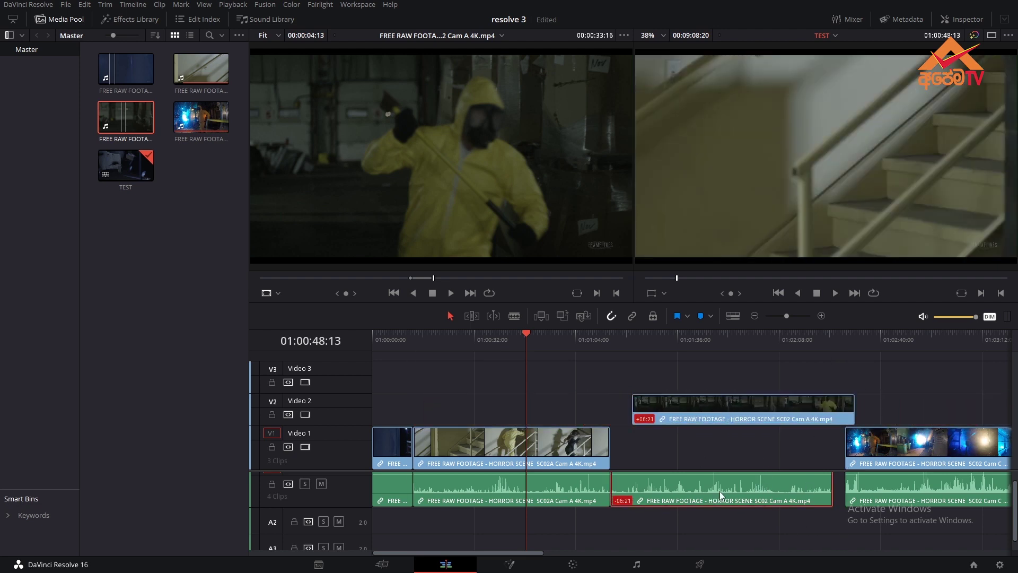
key(Delete)
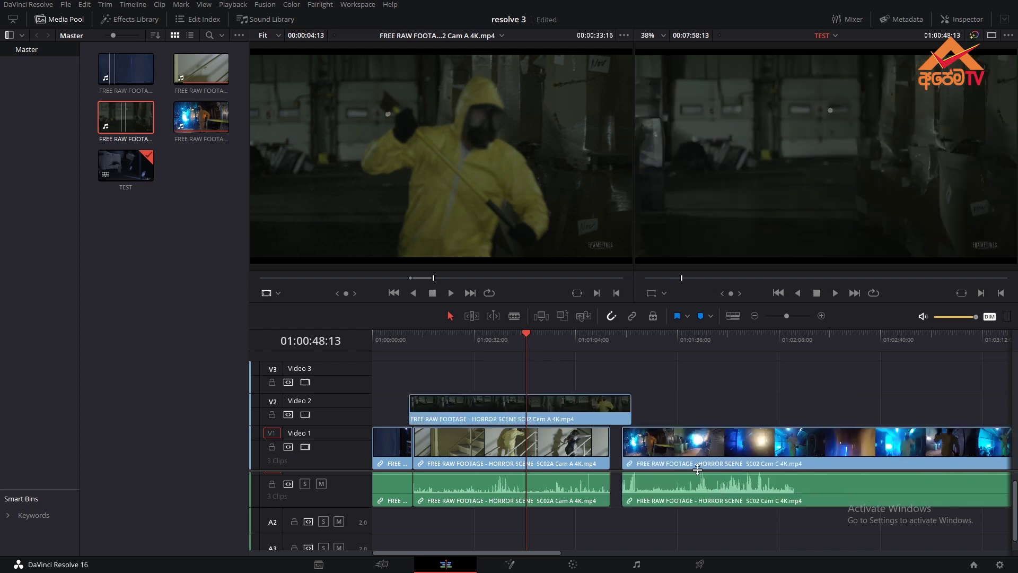
key(ctrl+z)
drag(674, 407, 736, 407)
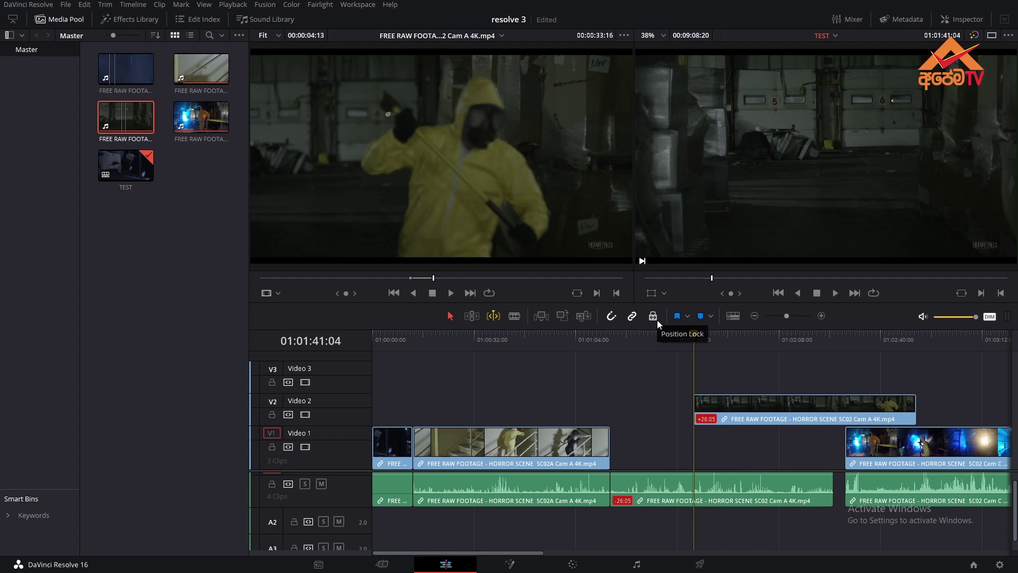
key(Delete)
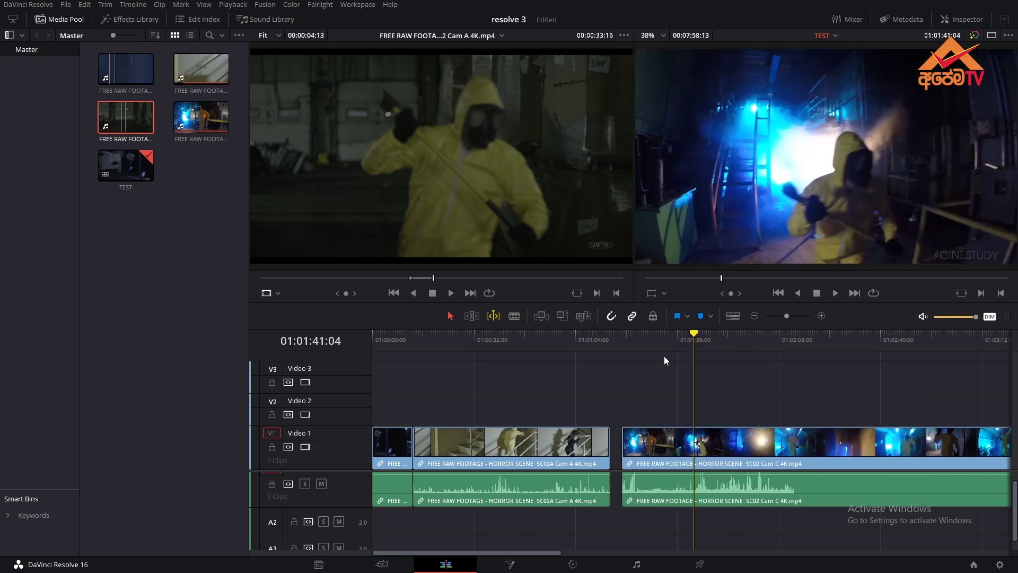
Turn on Position Lock for all tracks and test selecting the Cam A and Cam C clips
click(650, 320)
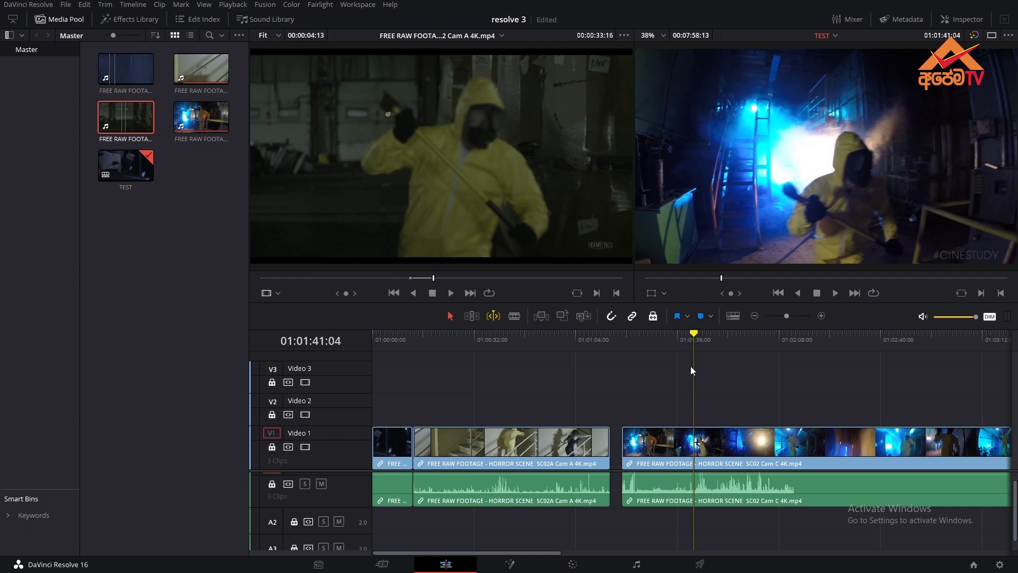
click(583, 443)
click(628, 452)
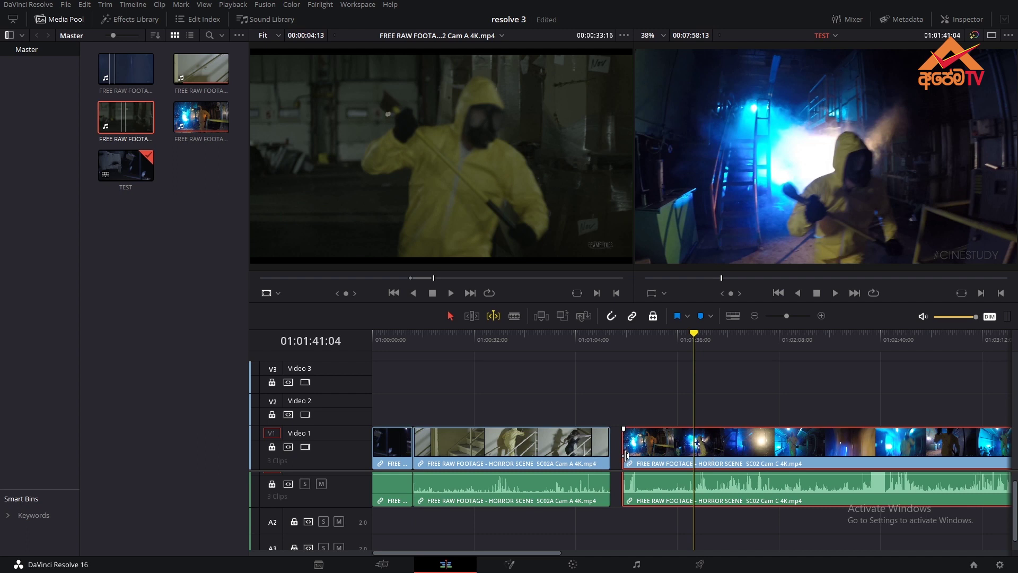
scroll(626, 455, down, 2)
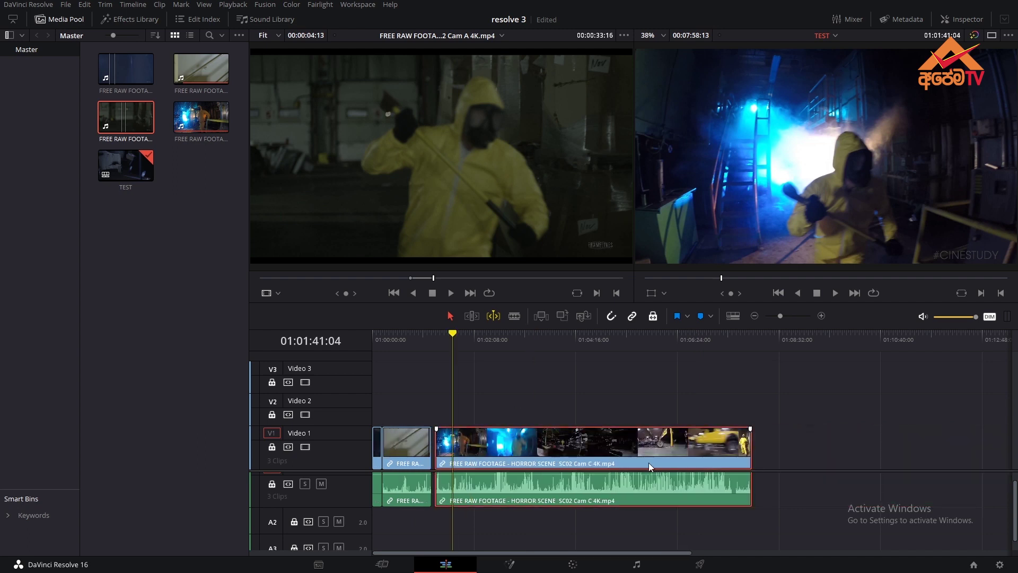
Rearrange Video 1: move the dark clip to the start, shift the stairs clip, and butt Cam C against them
click(407, 450)
click(472, 449)
drag(538, 449, 692, 450)
drag(404, 454, 456, 454)
mouse_move(374, 451)
mouse_down()
mouse_move(396, 451)
mouse_move(379, 450)
mouse_up()
drag(459, 457, 408, 460)
drag(655, 451, 520, 450)
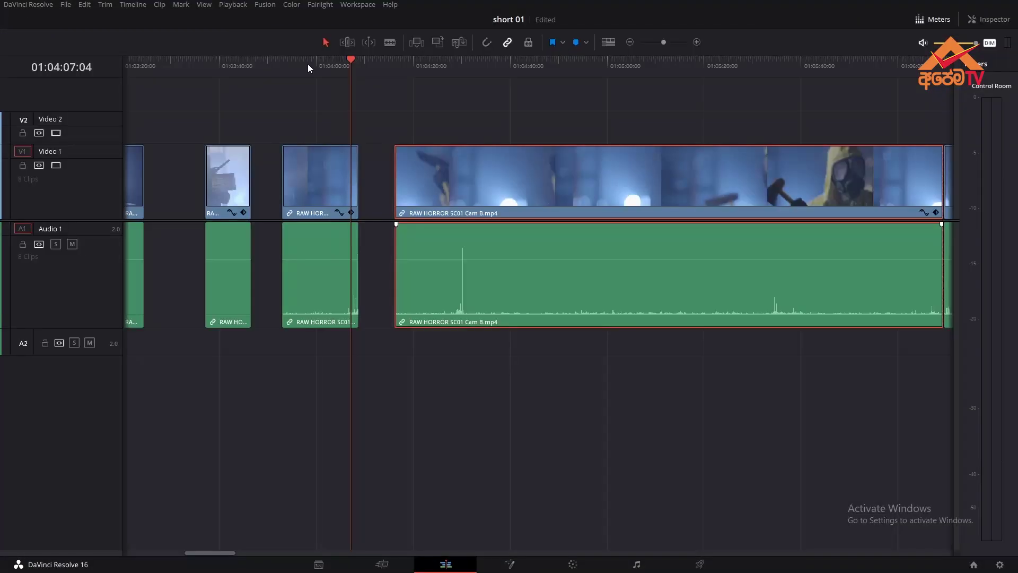
click(290, 66)
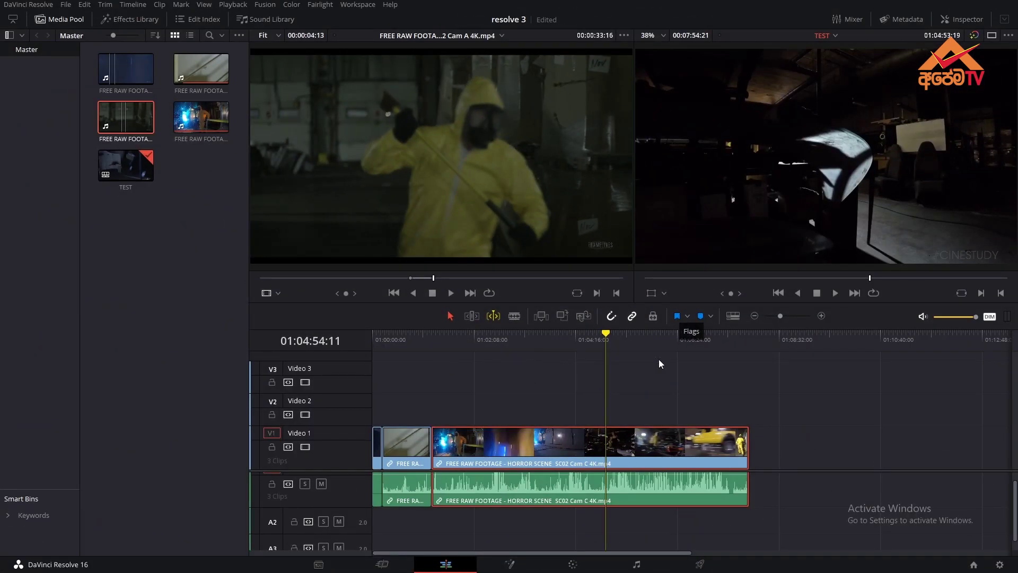
Scrub Cam C to 01:04:46:11, give it a red flag, and split it there
drag(605, 334, 588, 347)
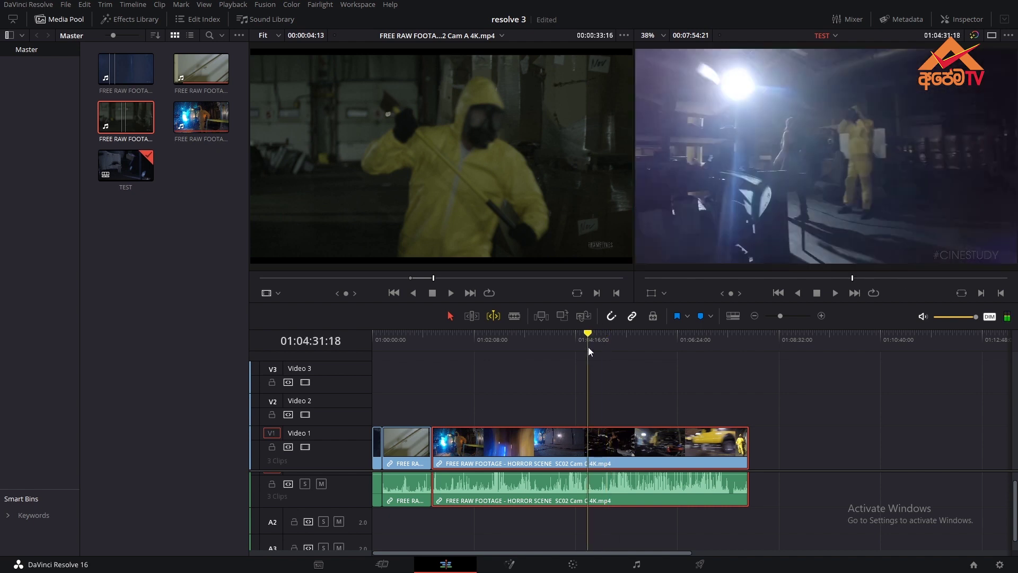
click(687, 317)
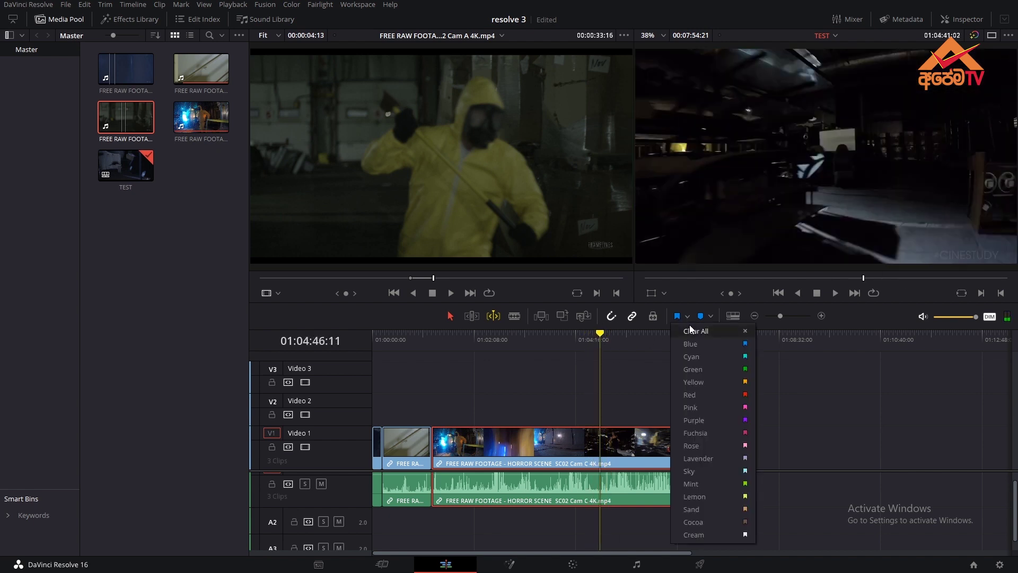
click(746, 395)
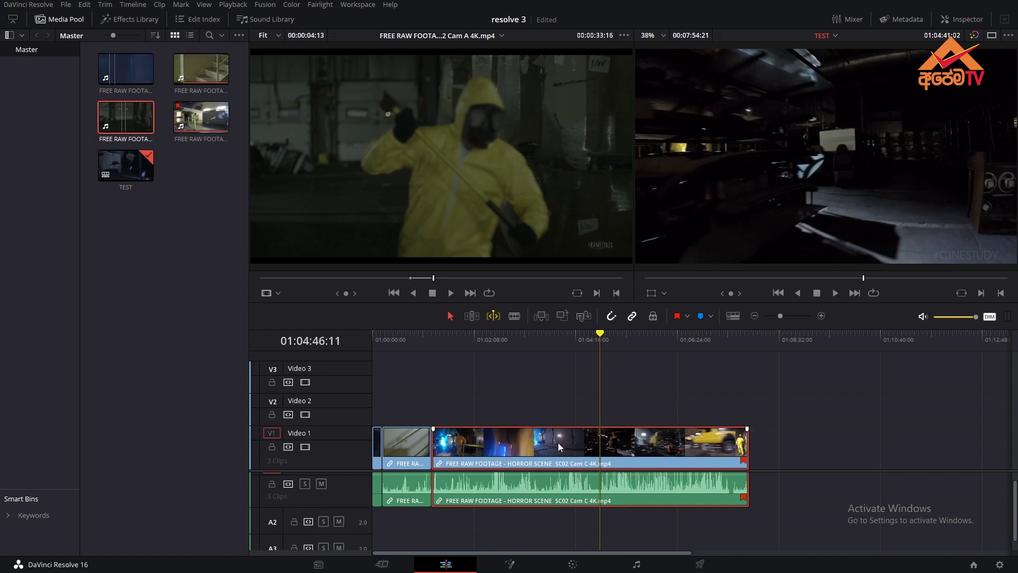
key(ctrl+b)
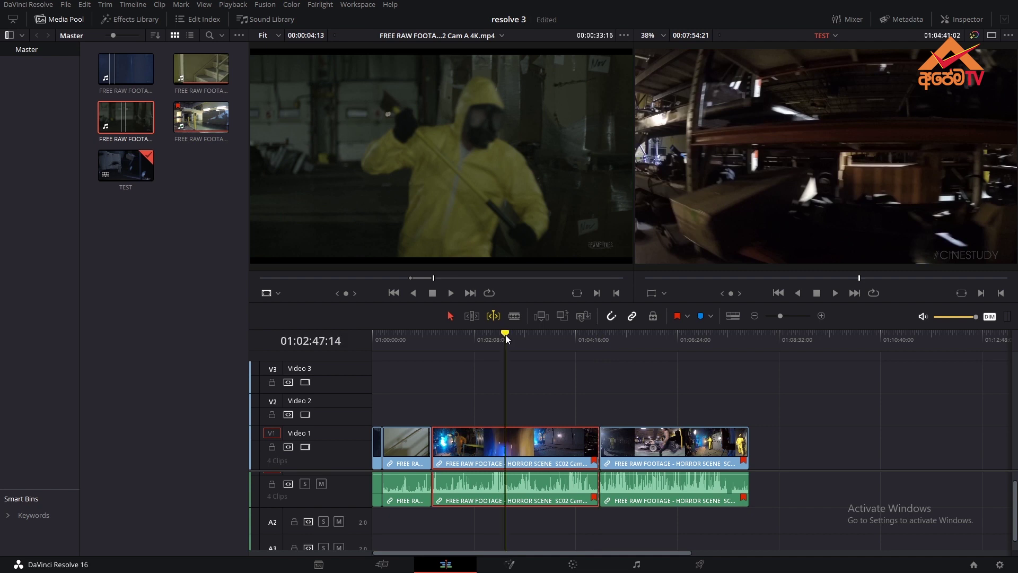
Split at 01:02:47:14, shift the stairs clip right, review, then undo to the earlier layout
click(505, 335)
key(ctrl+b)
drag(394, 480, 609, 479)
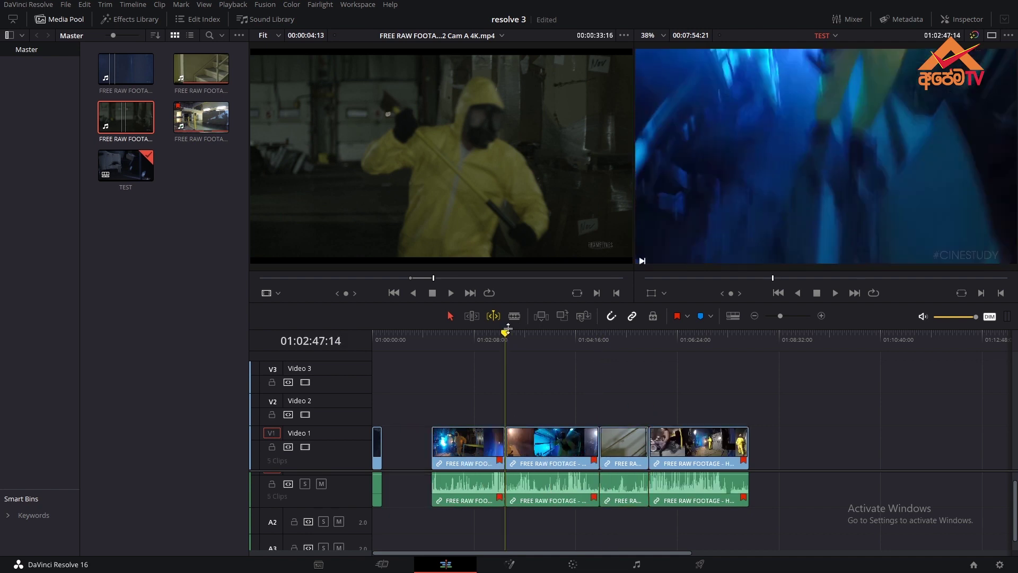
drag(504, 335, 721, 467)
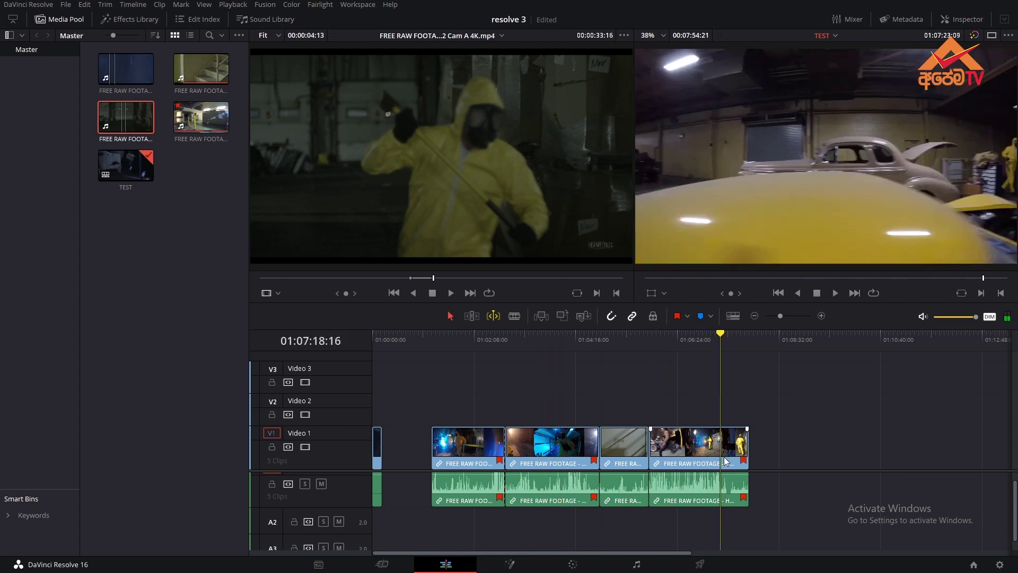
key(ctrl+z)
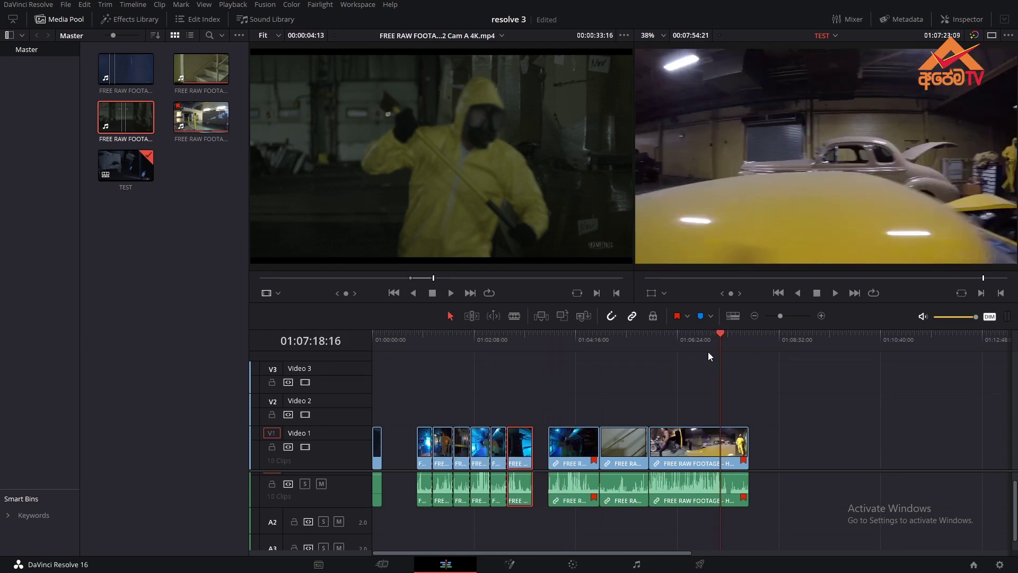
Drop yellow, rose and magenta markers at 01:00:56:07, 01:03:41:16 and 01:06:07:06
mouse_move(493, 338)
mouse_down()
mouse_move(358, 356)
mouse_move(422, 348)
mouse_up()
click(711, 316)
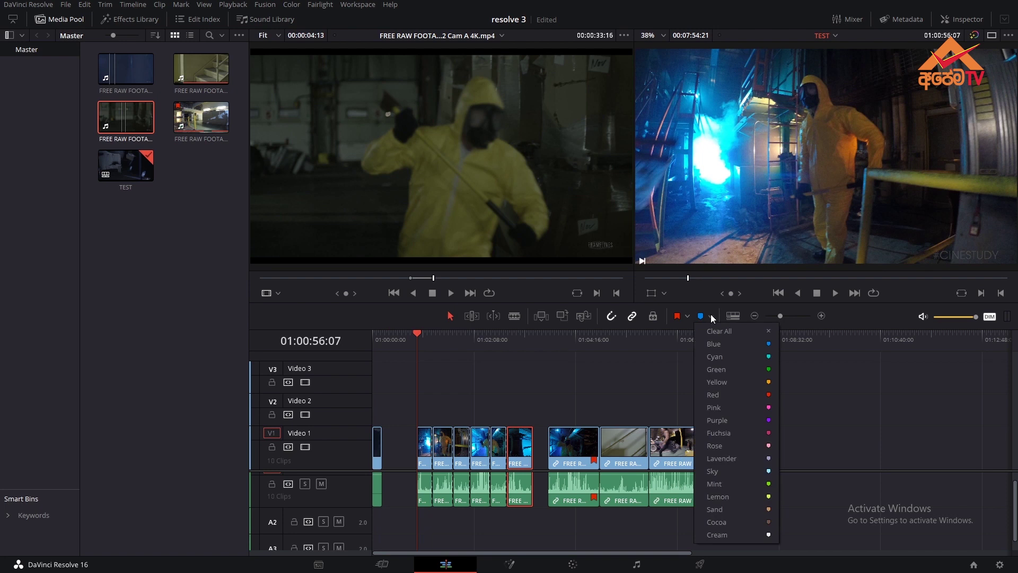
click(769, 383)
drag(424, 340, 548, 345)
click(711, 316)
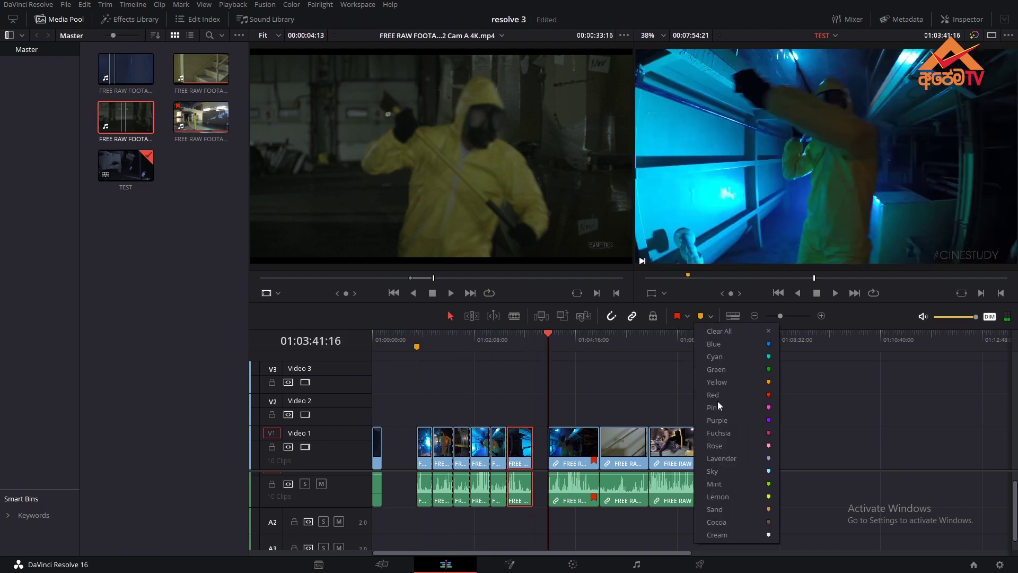
click(768, 446)
drag(548, 344, 664, 349)
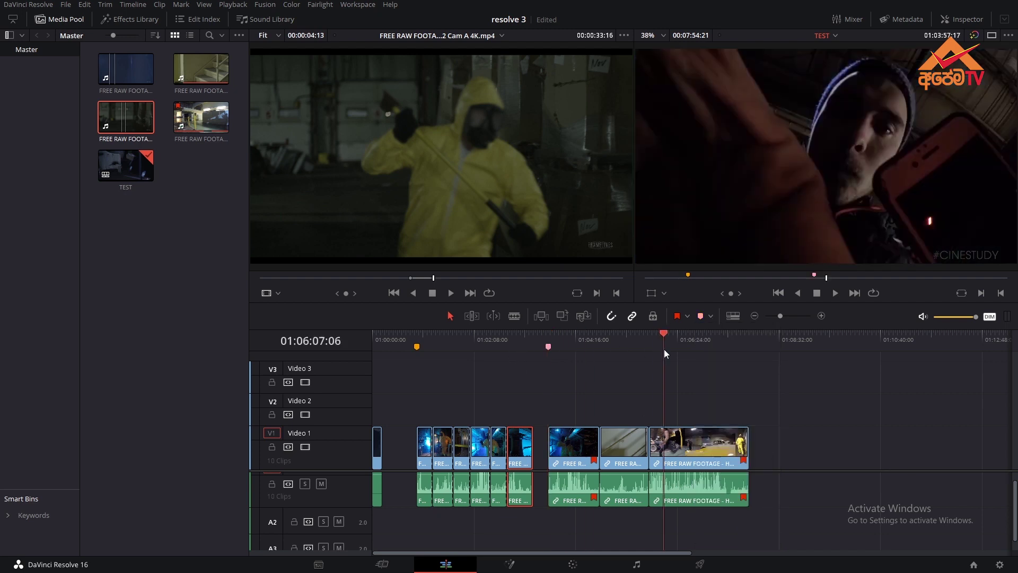
click(711, 316)
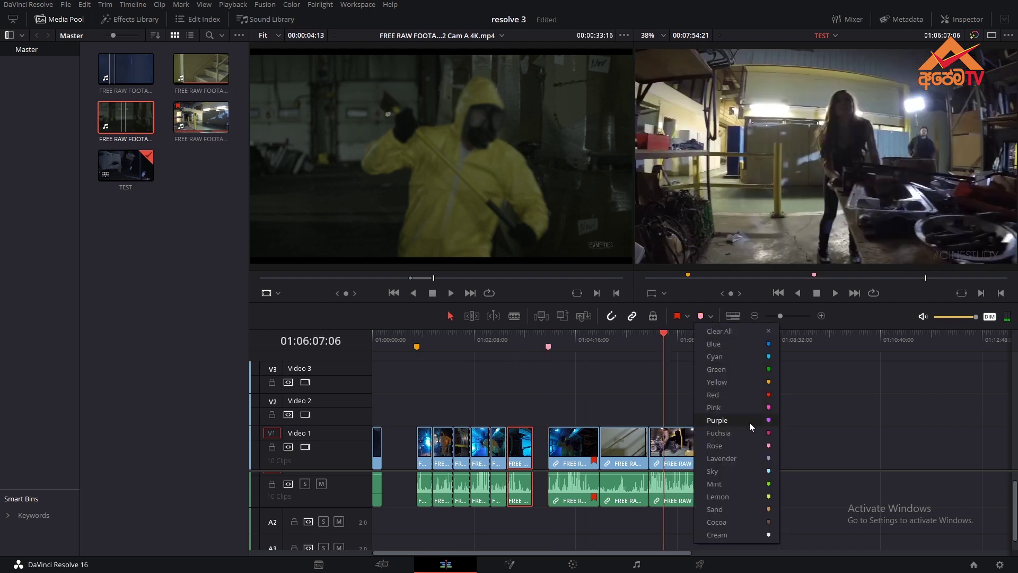
click(761, 409)
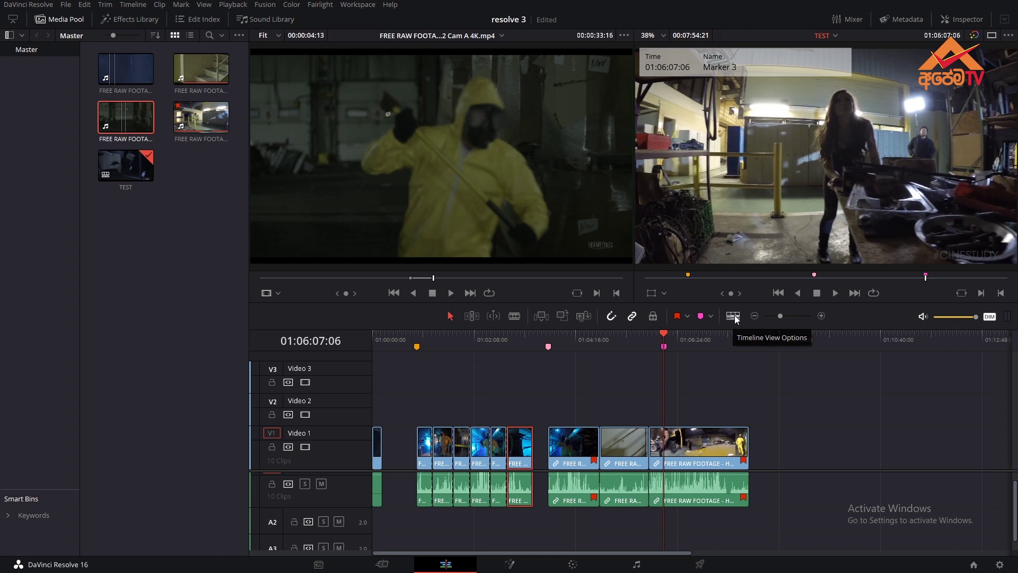
Zoom the timeline and try Thumbnail and Plain video clip views in Timeline View Options
drag(779, 316, 782, 320)
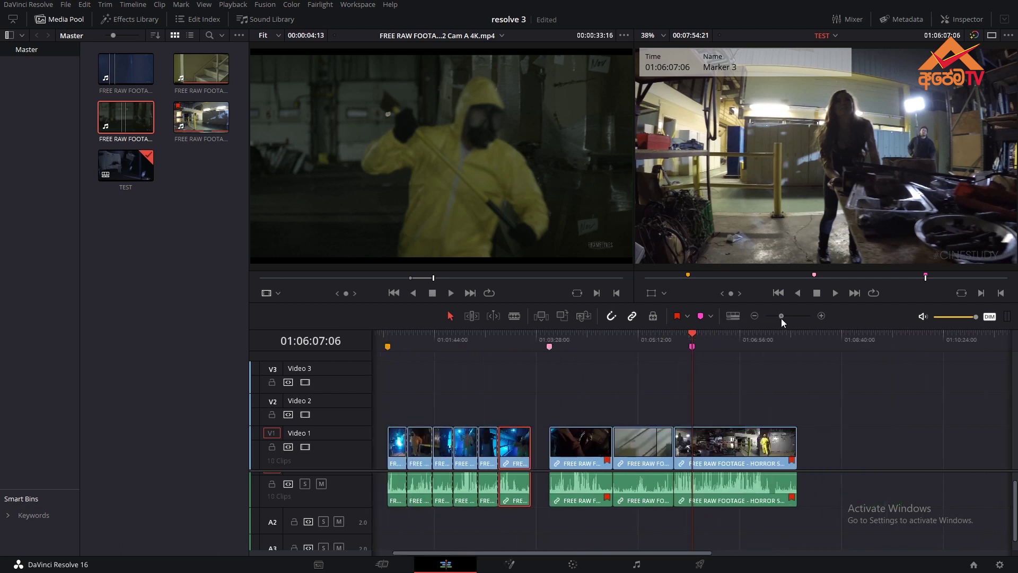
click(736, 317)
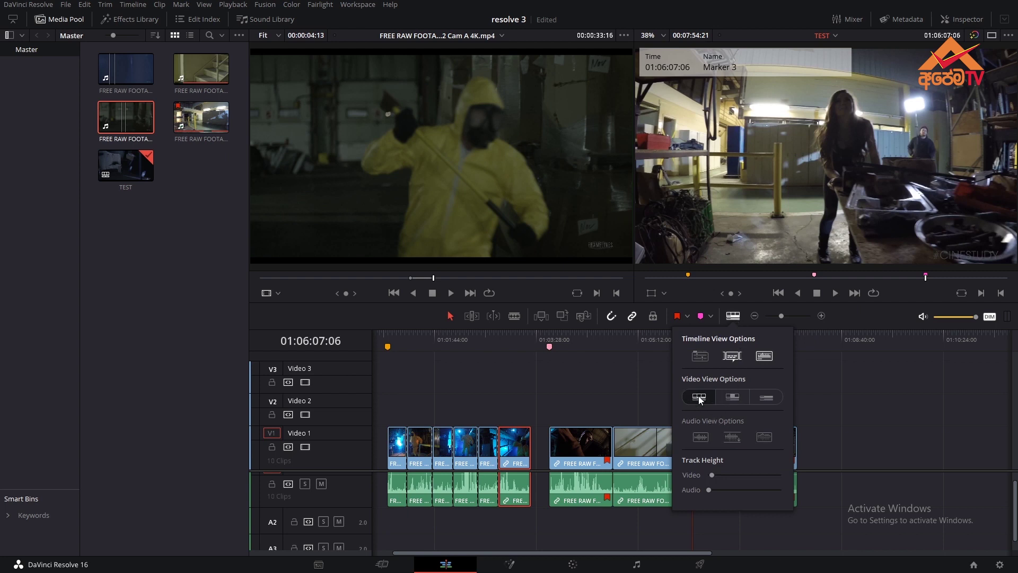
click(728, 398)
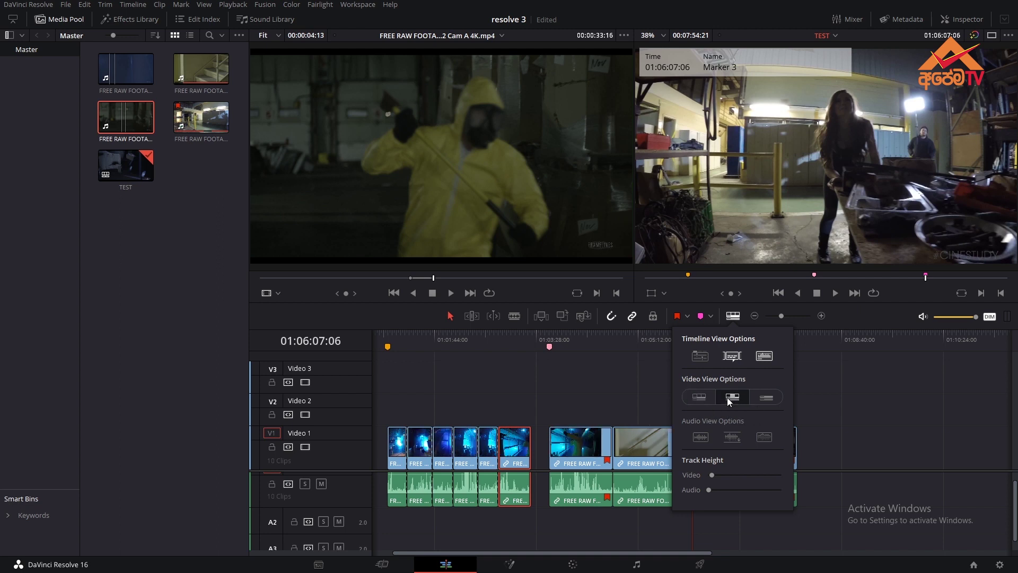
click(764, 399)
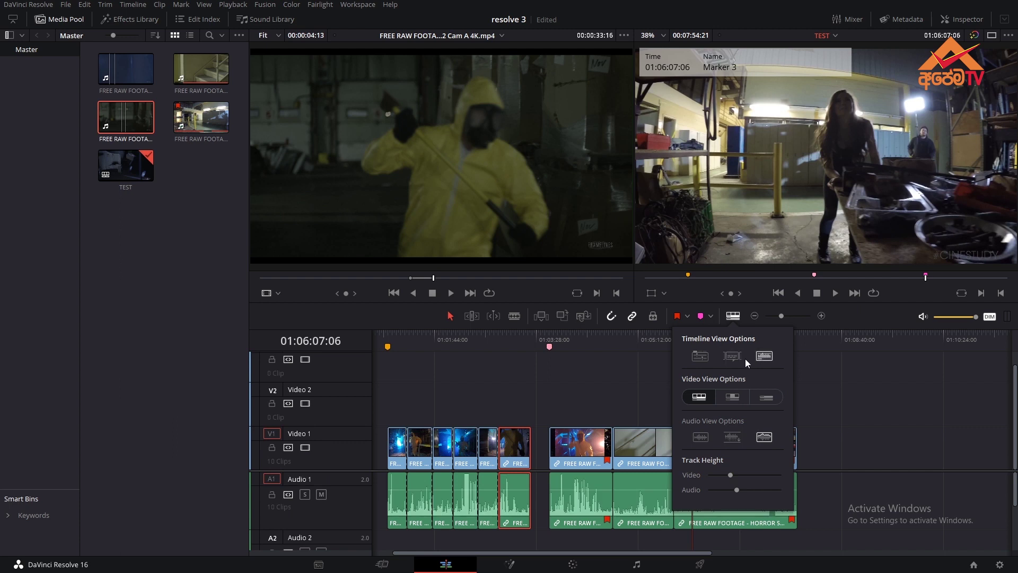
Turn on full centred audio waveforms and stacked timelines, then select the stair-chase clip
click(702, 438)
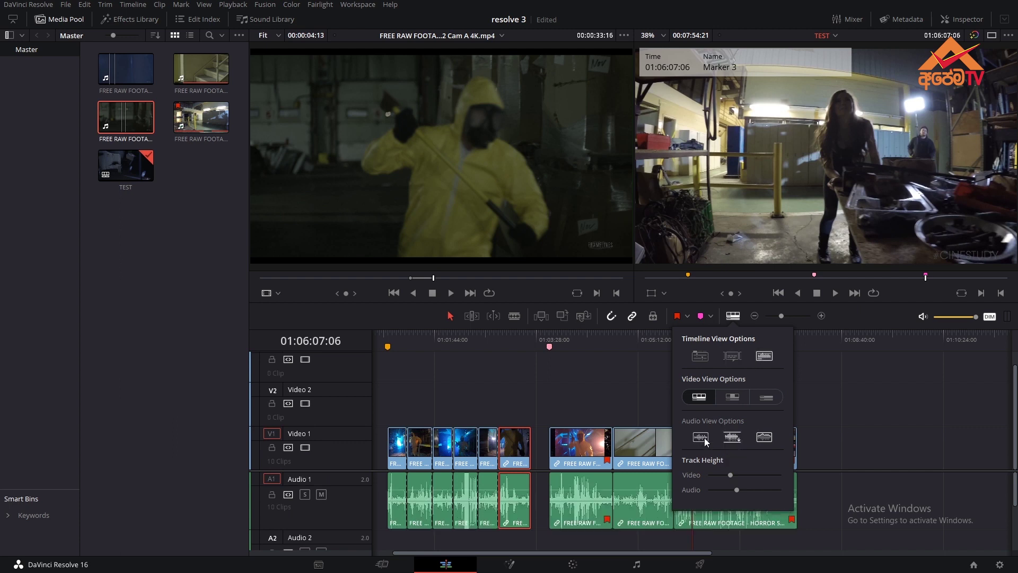
click(700, 356)
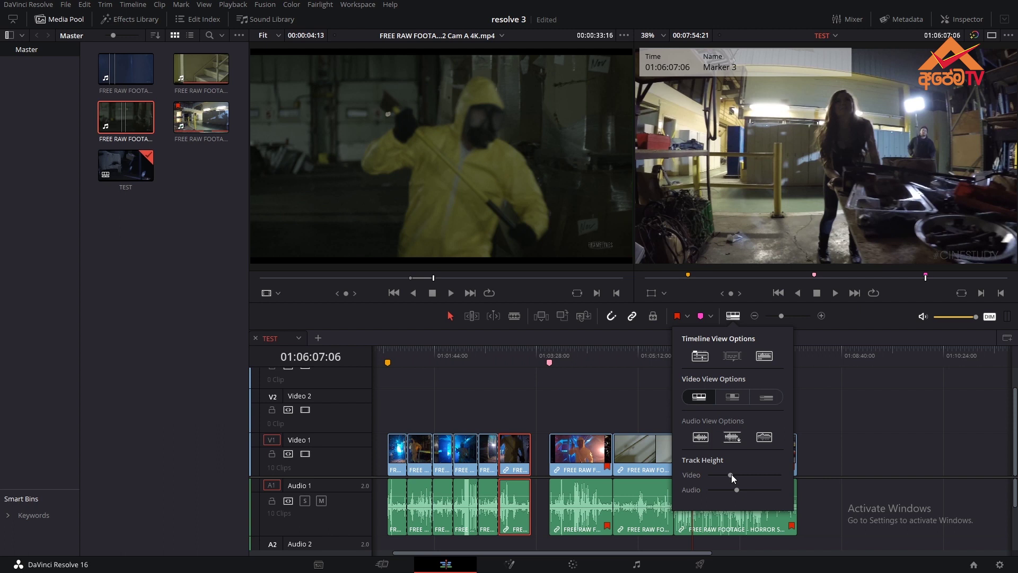
click(854, 319)
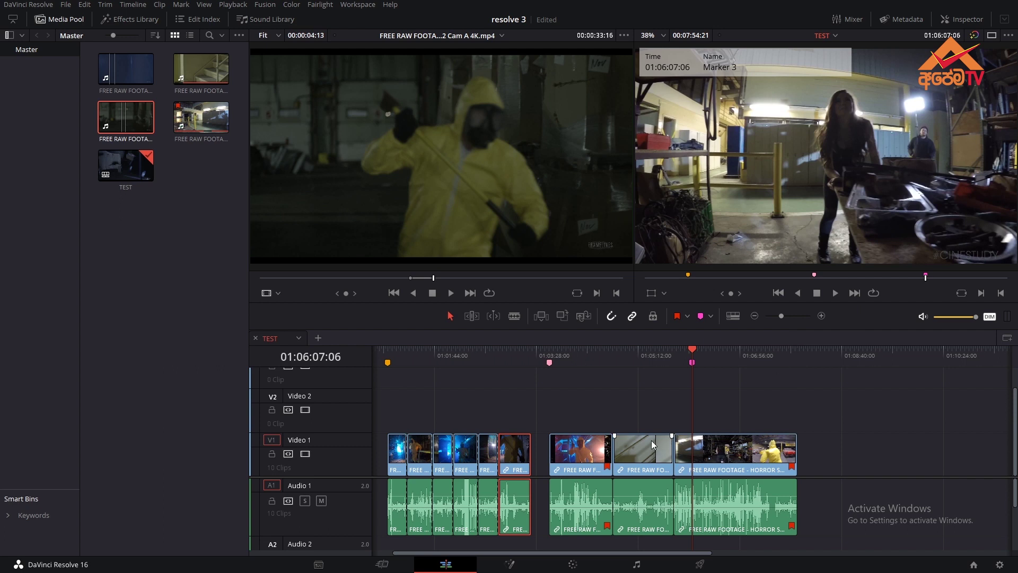
click(643, 357)
Use the Transform overlay to scale the stair-chase clip down into the upper-right corner
click(641, 449)
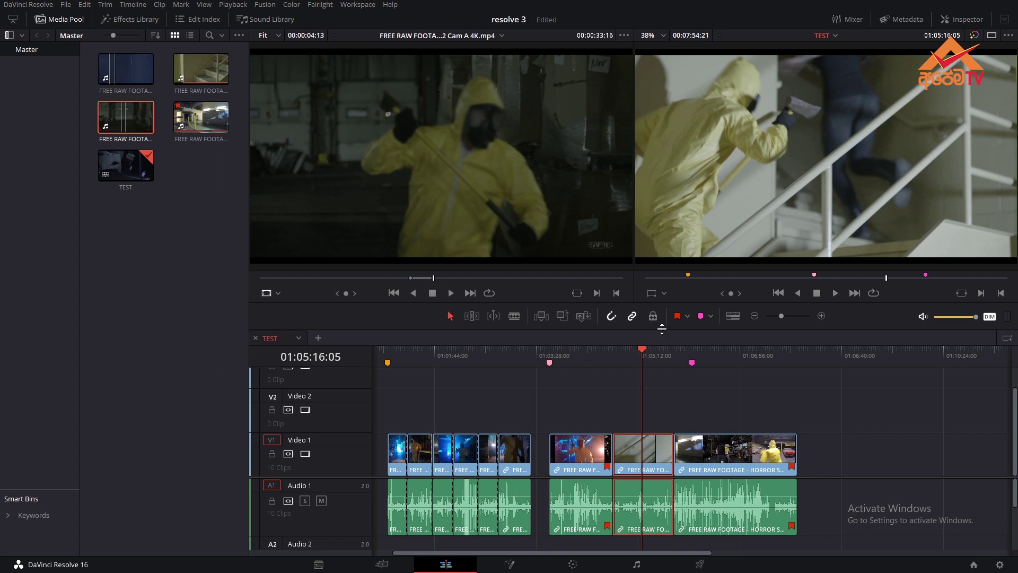
click(664, 294)
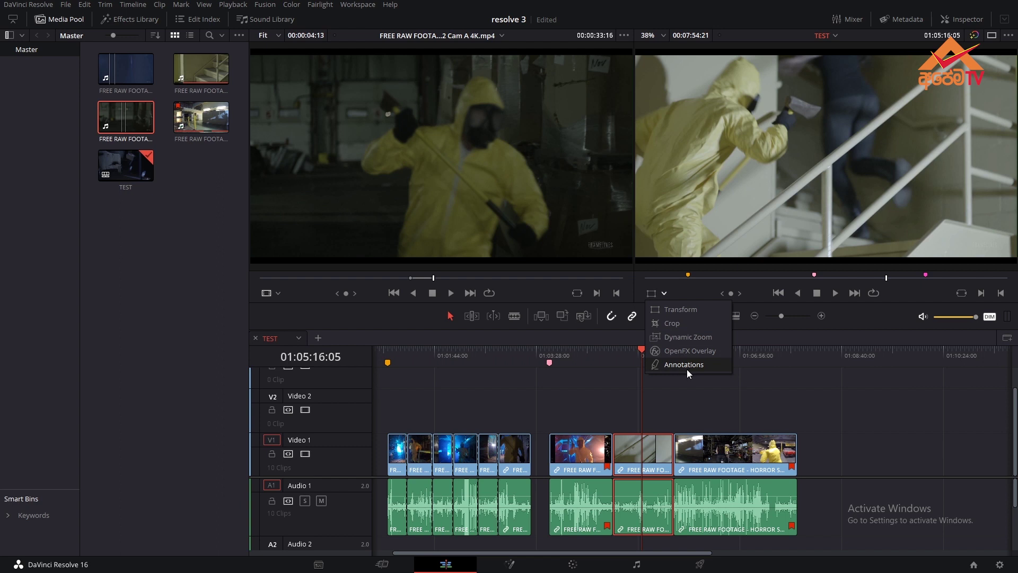
click(682, 313)
drag(636, 257, 733, 227)
drag(829, 196, 787, 145)
drag(880, 146, 960, 139)
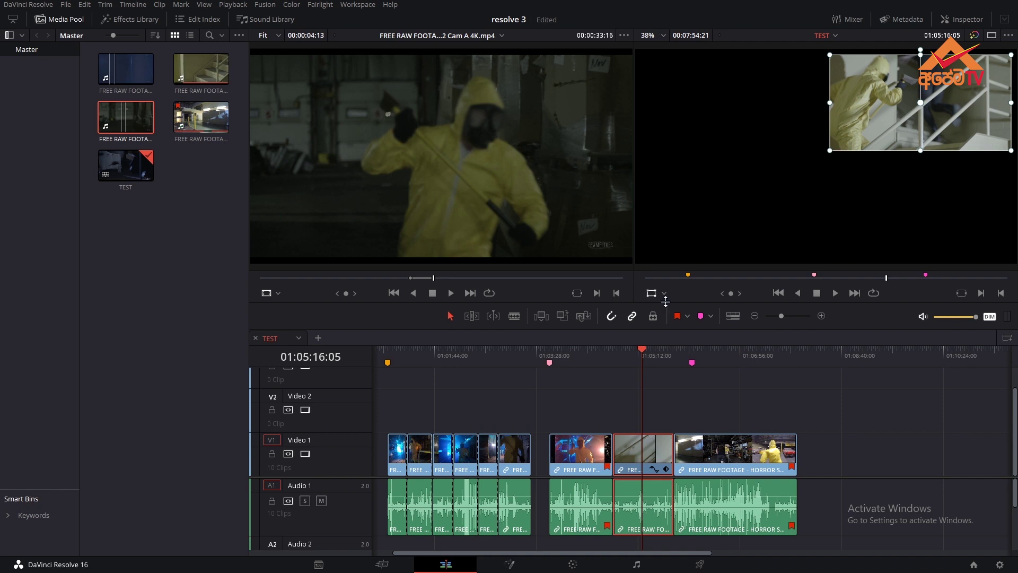
Undo the resize and crop the stair-chase picture in from its corners with the Crop overlay
key(ctrl+z)
key(ctrl+z)
key(ctrl+z)
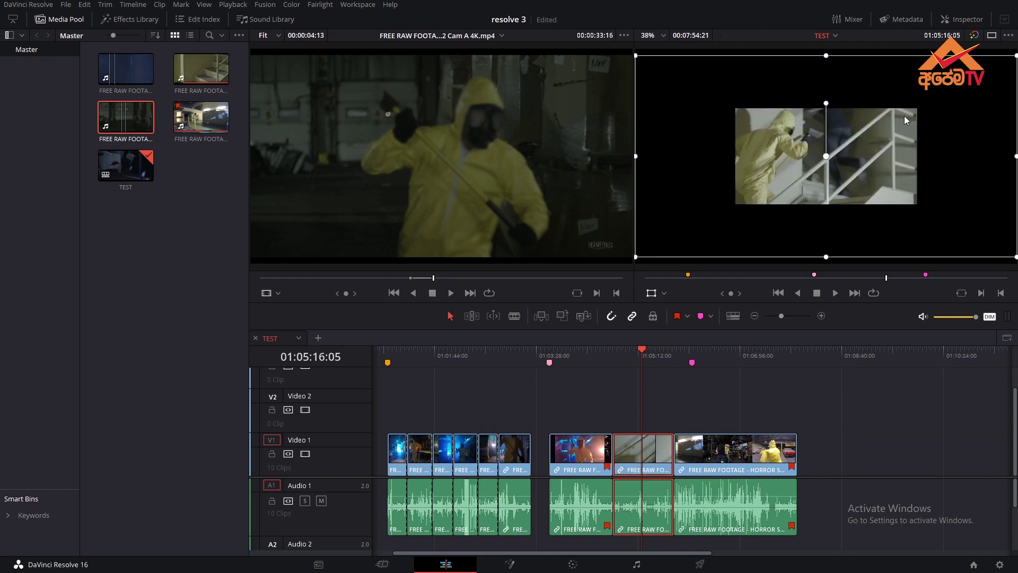
click(665, 294)
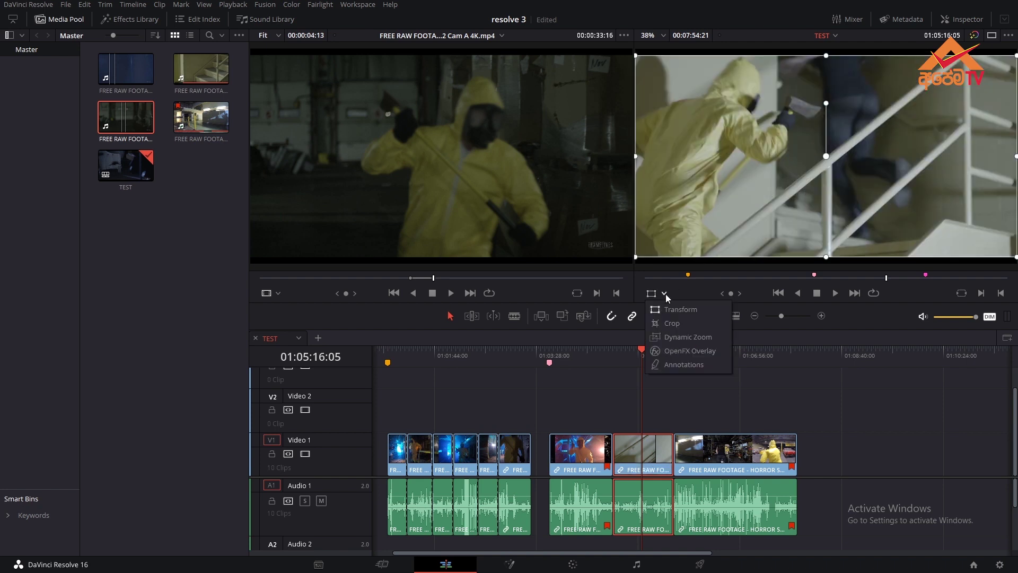
click(681, 322)
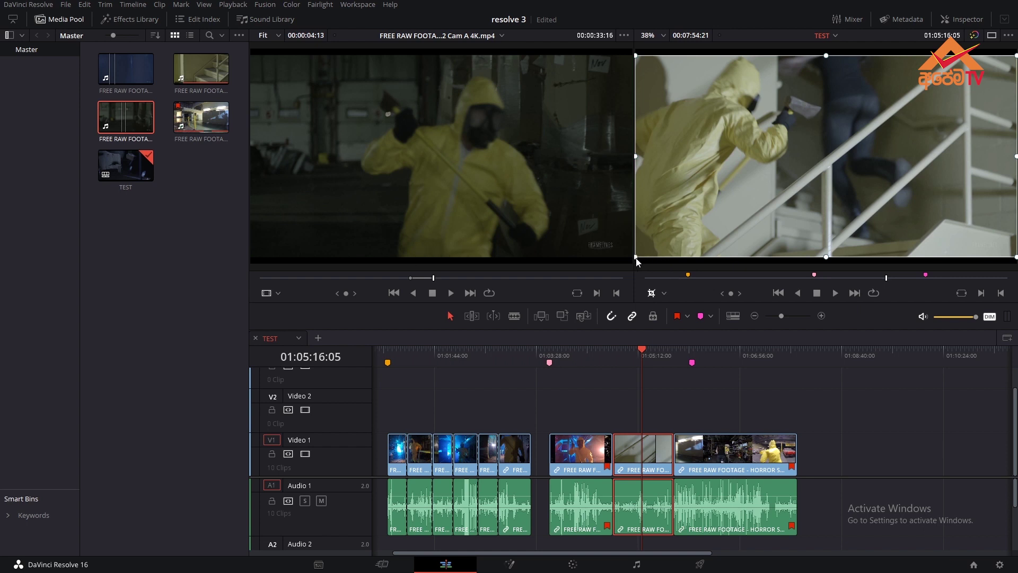
drag(636, 256, 682, 240)
drag(1014, 56, 868, 64)
drag(786, 154, 770, 134)
drag(852, 221, 809, 155)
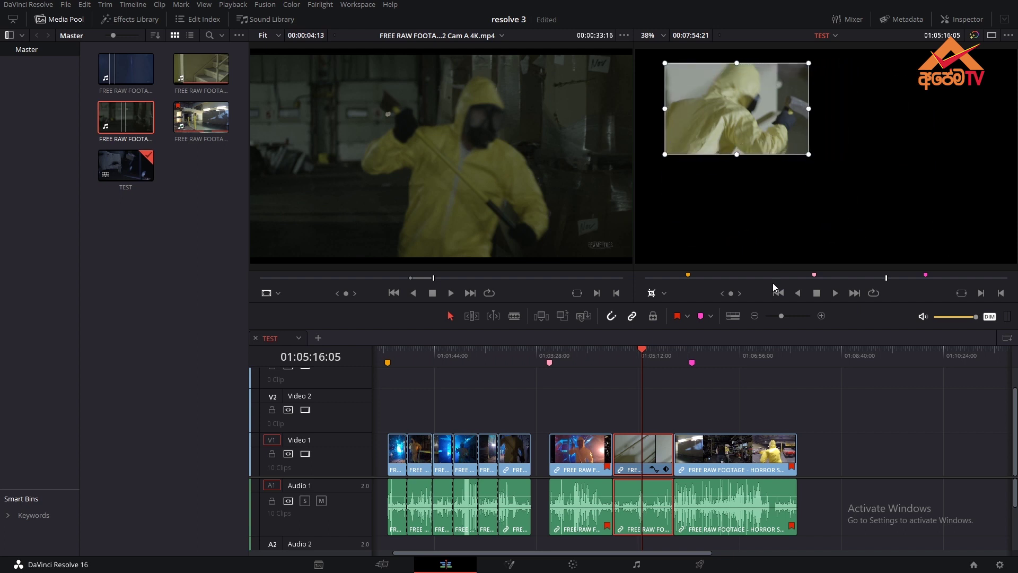
Change the viewer overlay and undo the crop back to full frame
click(664, 294)
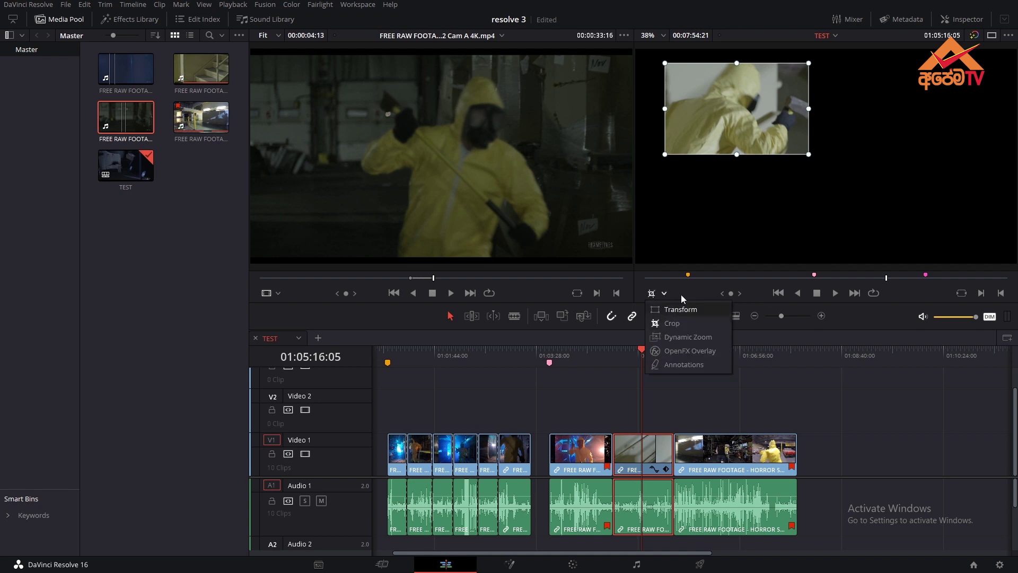
click(727, 205)
key(ctrl+z)
key(ctrl+z)
key(ctrl+z)
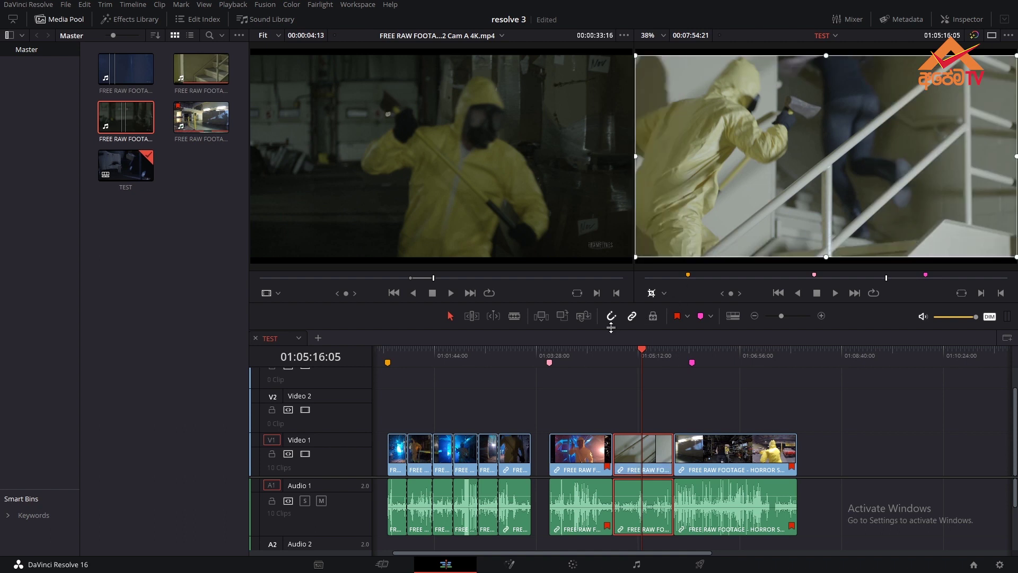
Enable Dynamic Zoom and tighten the end framing toward the upper-left
click(663, 293)
click(684, 338)
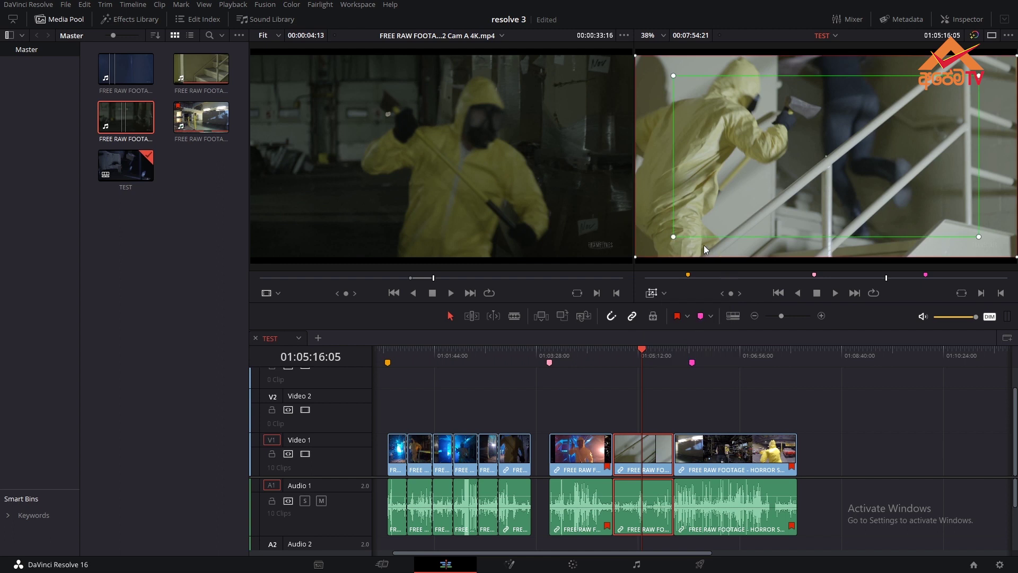
drag(674, 237, 743, 120)
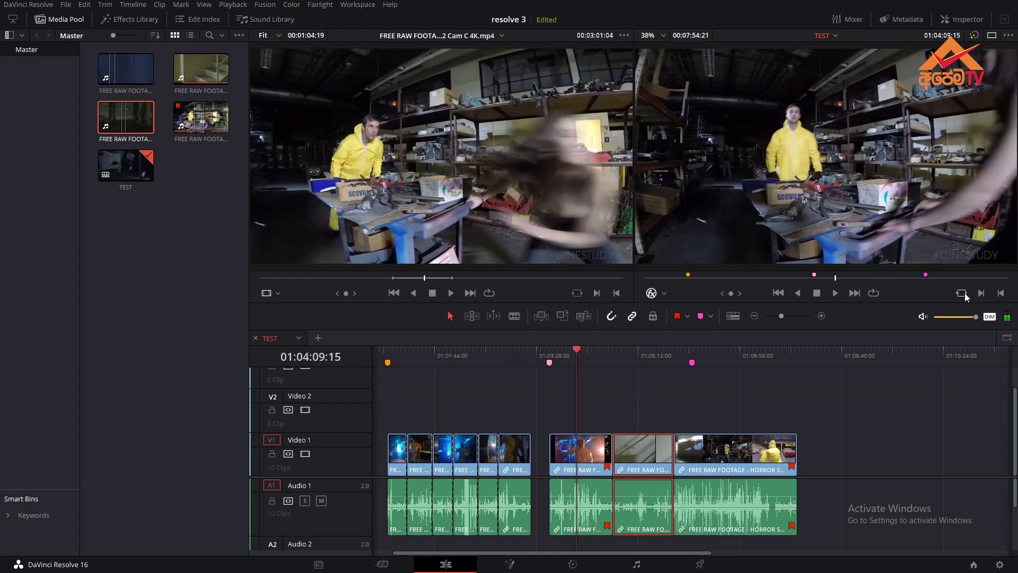
Leave the monitor DIM switched off and zoom the timeline in around the playhead
click(992, 320)
click(992, 320)
click(992, 319)
drag(781, 317, 784, 321)
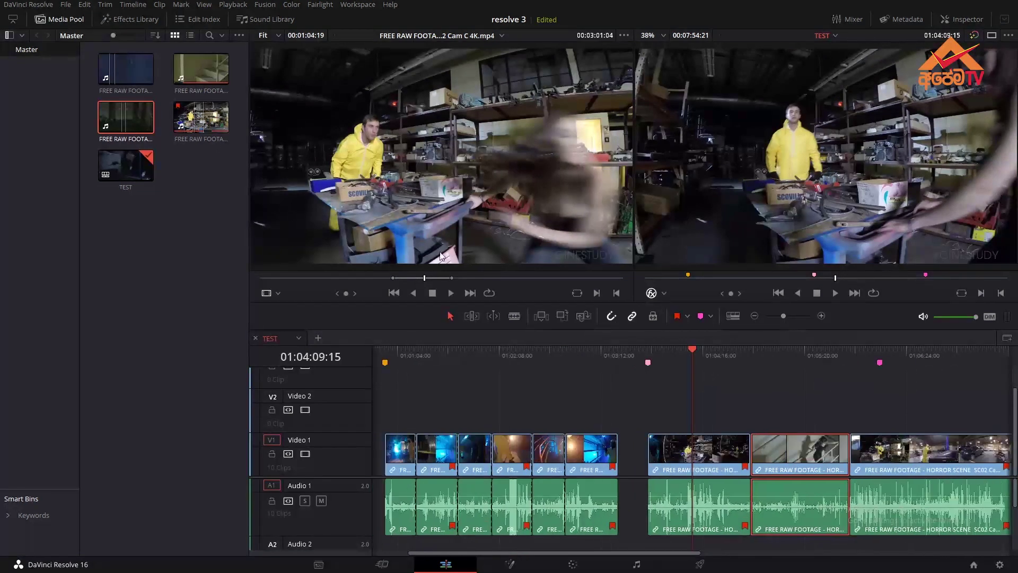
Cycle the source viewer through Offline, Audio Track and Multicam modes
click(252, 291)
click(278, 293)
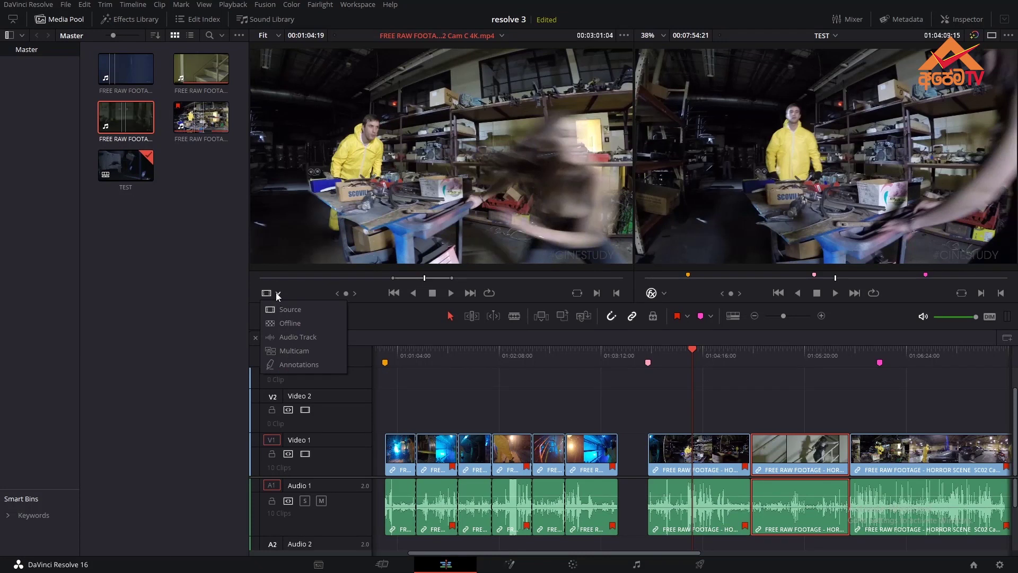
click(285, 309)
click(278, 293)
click(285, 320)
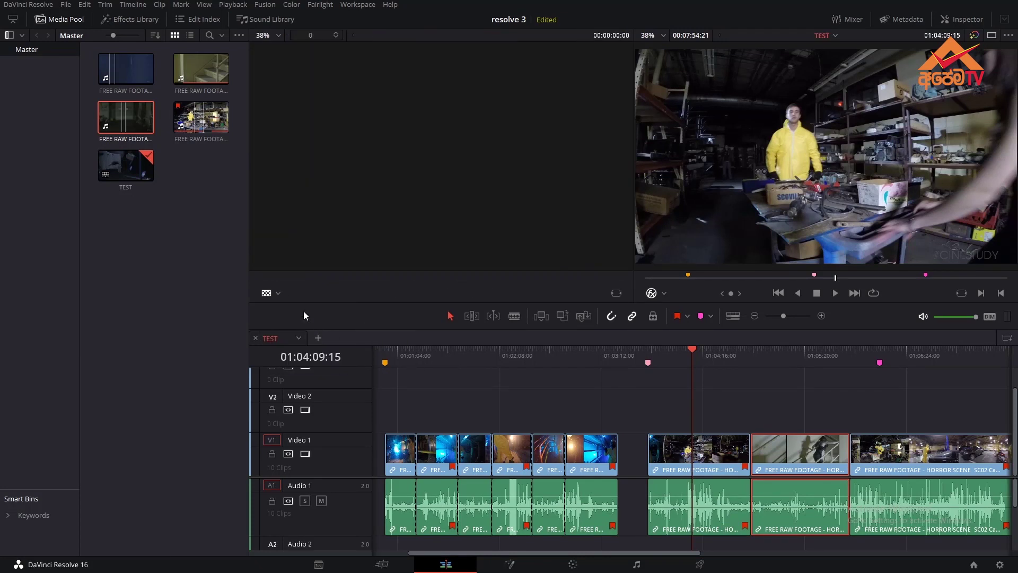
click(279, 294)
click(297, 337)
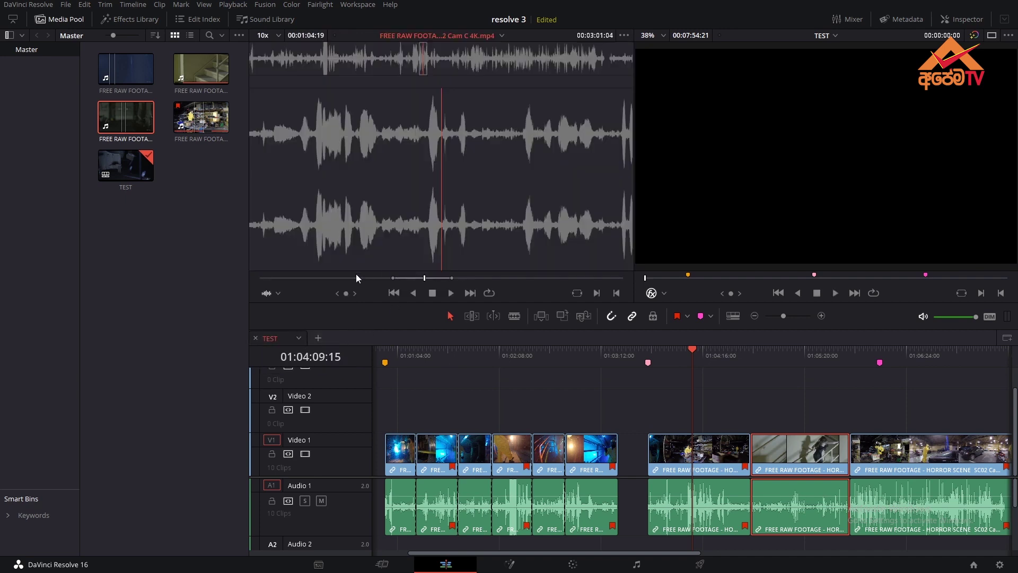
click(278, 294)
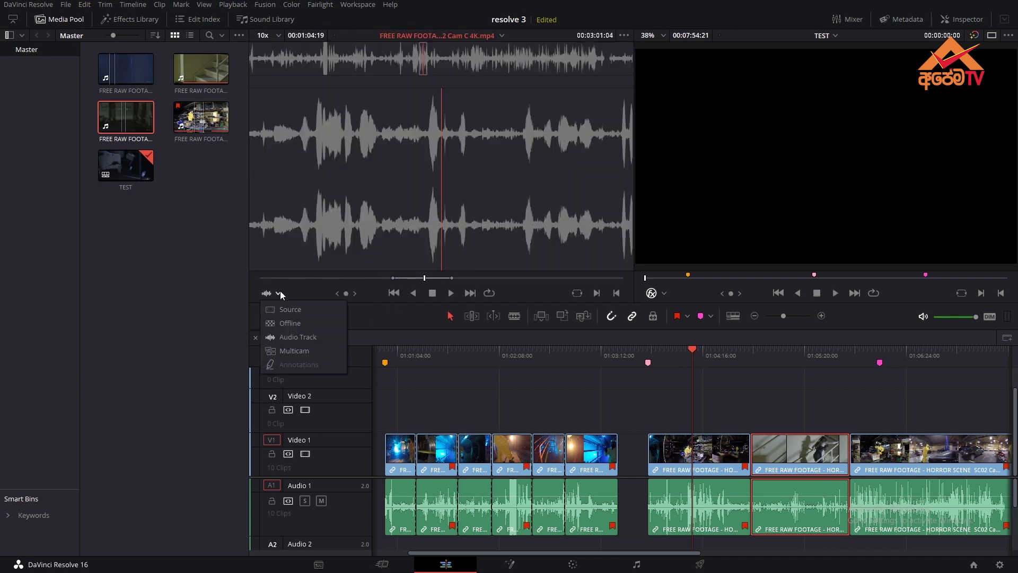
click(296, 351)
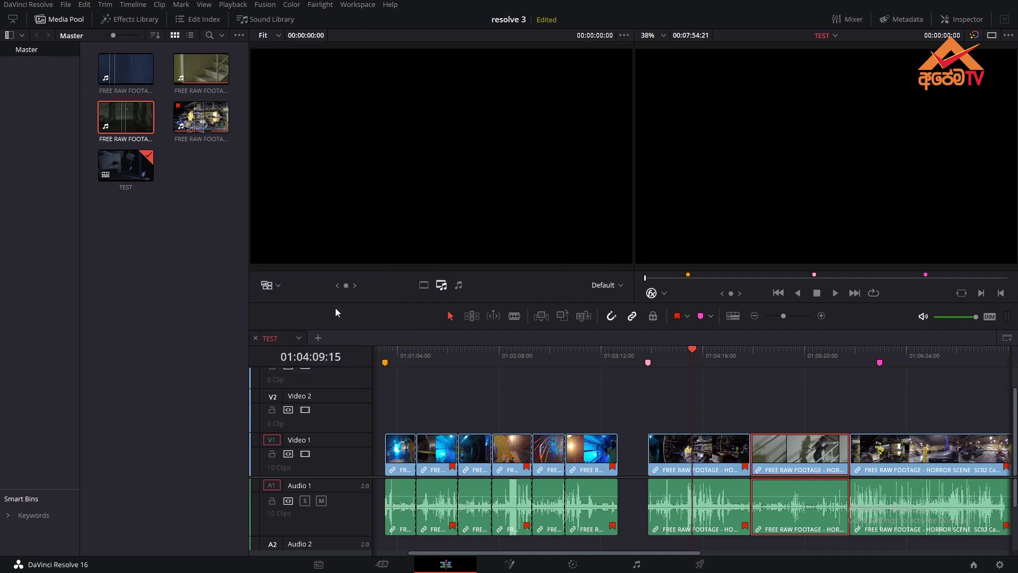
Close the display options and park the timeline playhead at 01:04:37:00
click(276, 287)
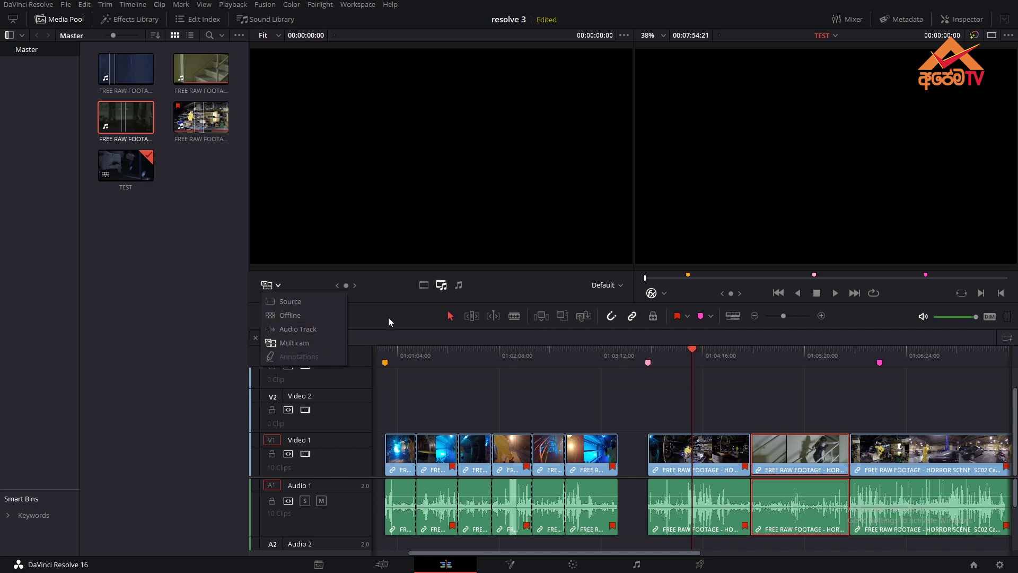
click(417, 311)
drag(692, 351, 736, 362)
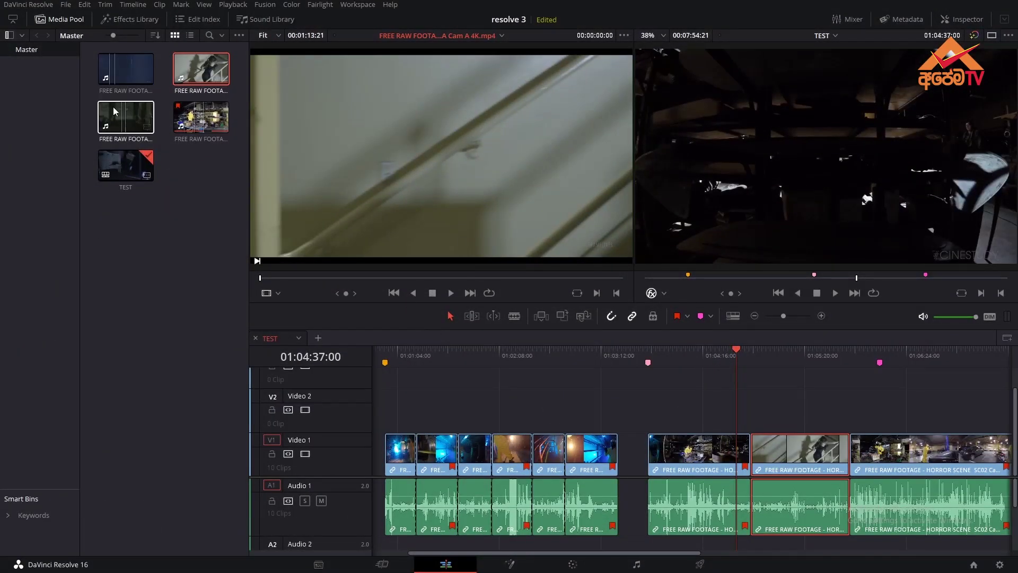
Toggle the full-width timeline layout and the media pool off and back on
click(13, 23)
click(13, 23)
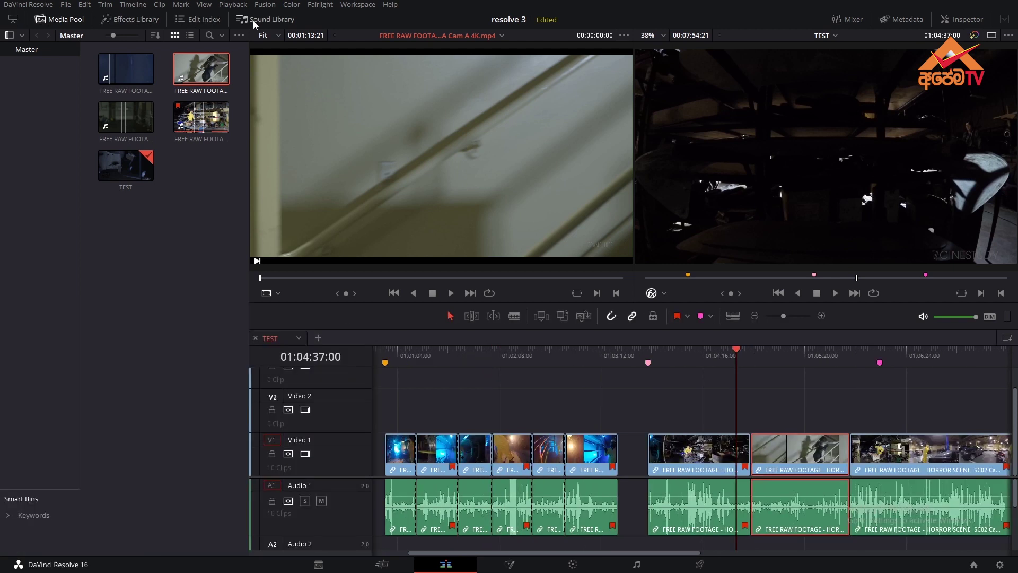
click(65, 24)
click(65, 24)
Browse Video Transitions in the Effects Library, then show the Edit Index with Ctrl+Shift+I
click(136, 19)
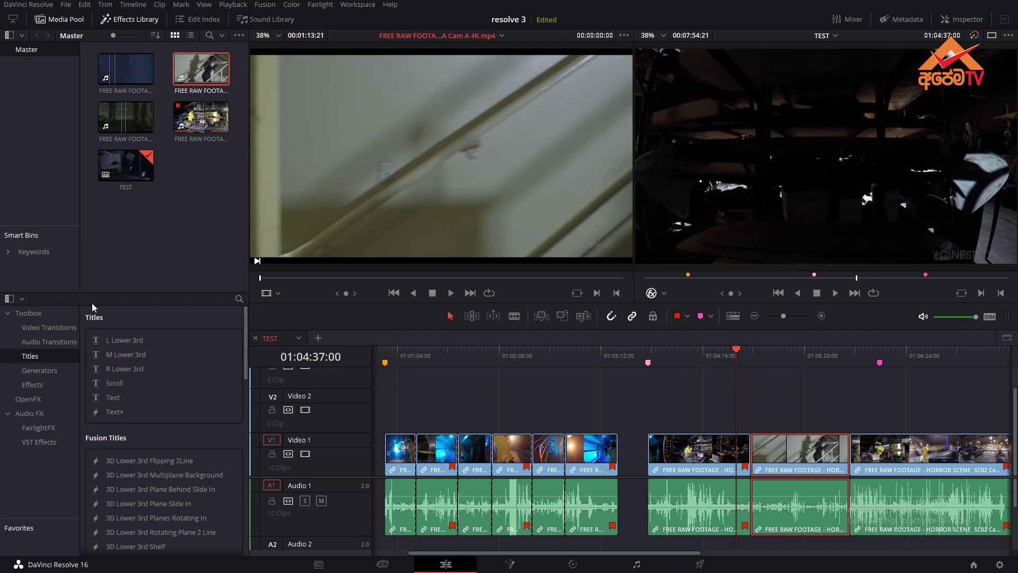
click(38, 329)
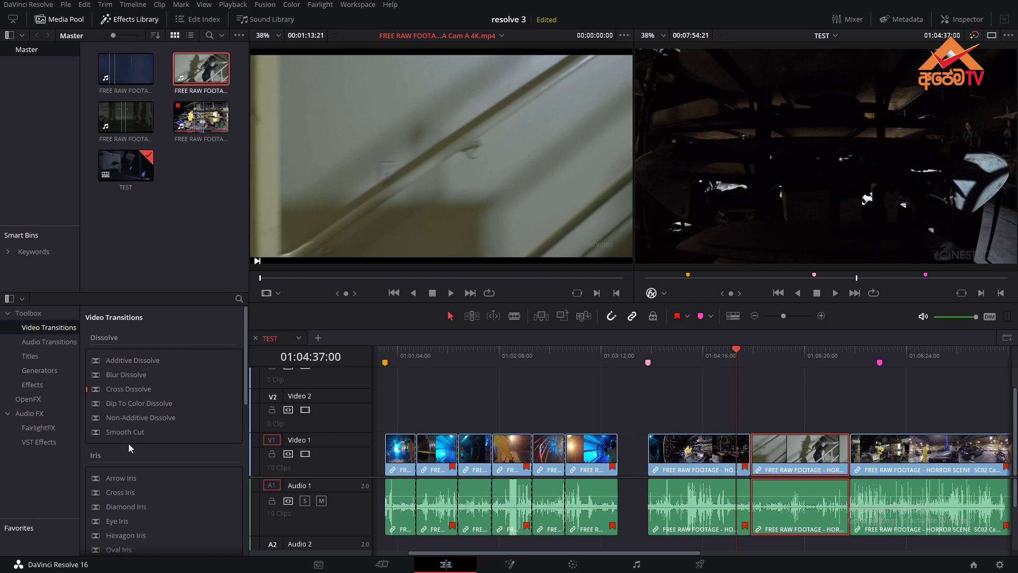
key(ctrl+shift+i)
scroll(187, 408, down, 2)
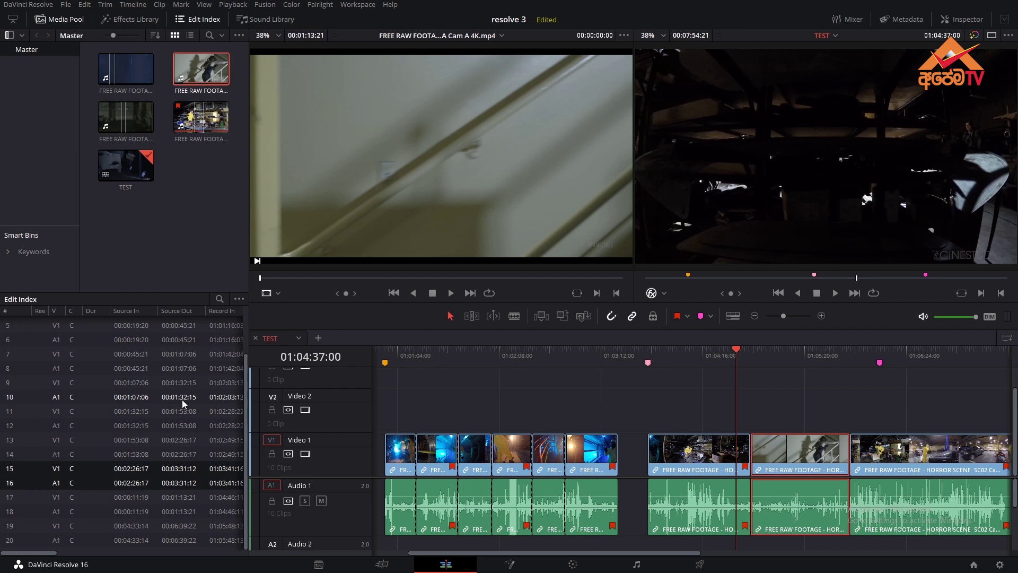
Add D:\ONElife MUSIK\LOOPS\Zion.Music.Flute.Melodies.Vol.1 as a sound library, then return to the Media Pool
click(265, 19)
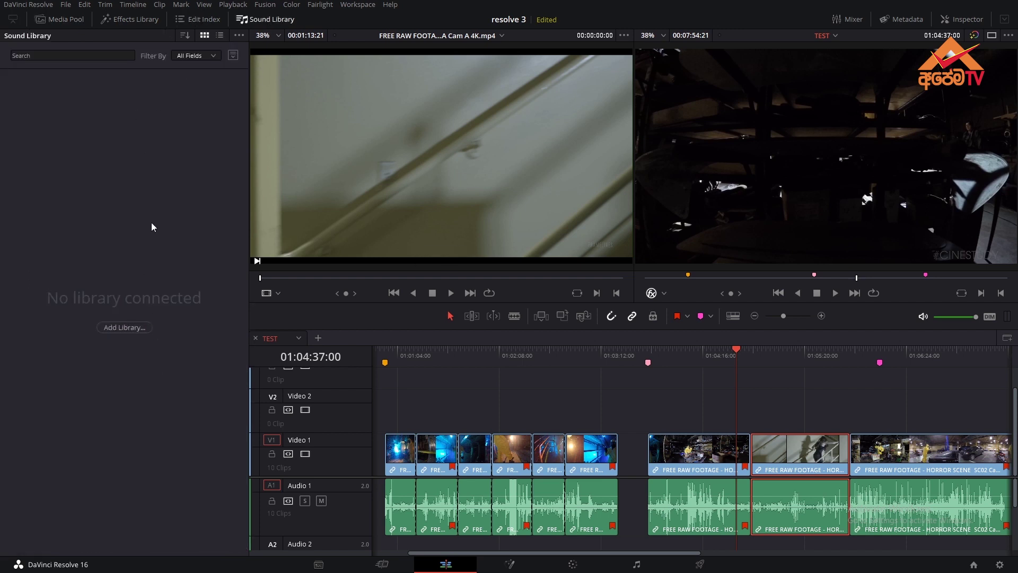
click(126, 329)
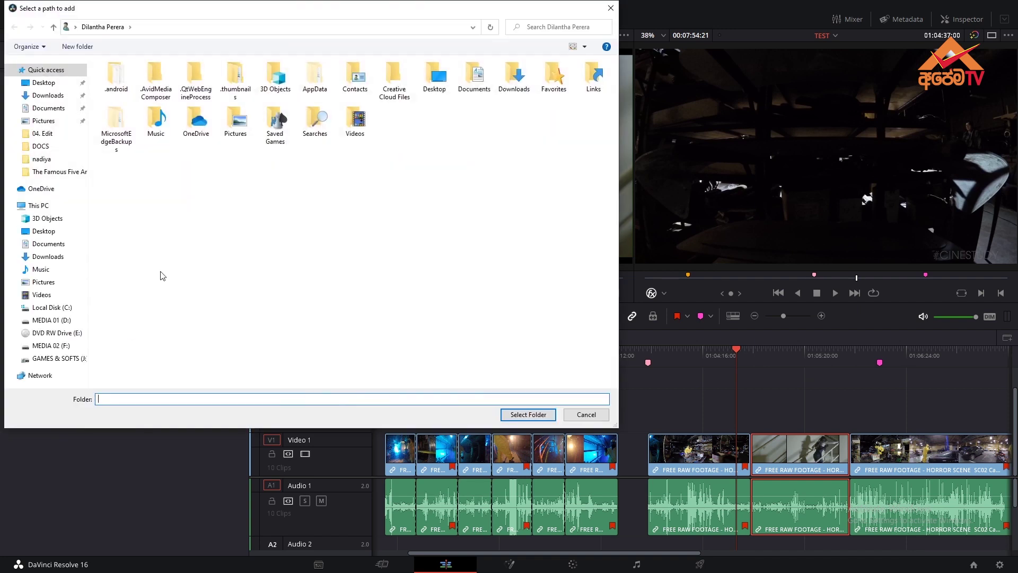
click(54, 326)
double_click(266, 195)
double_click(119, 311)
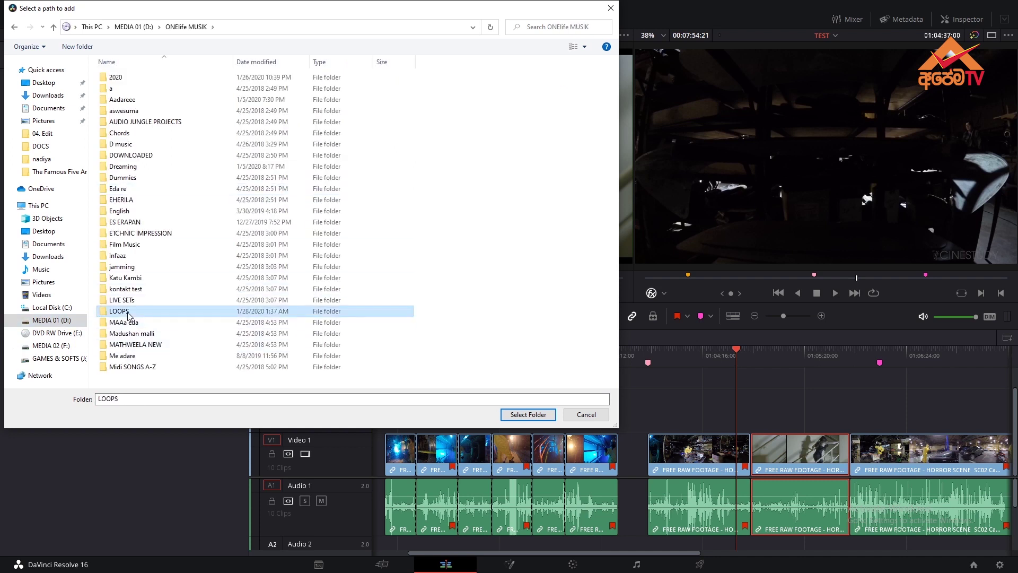
click(154, 311)
click(528, 415)
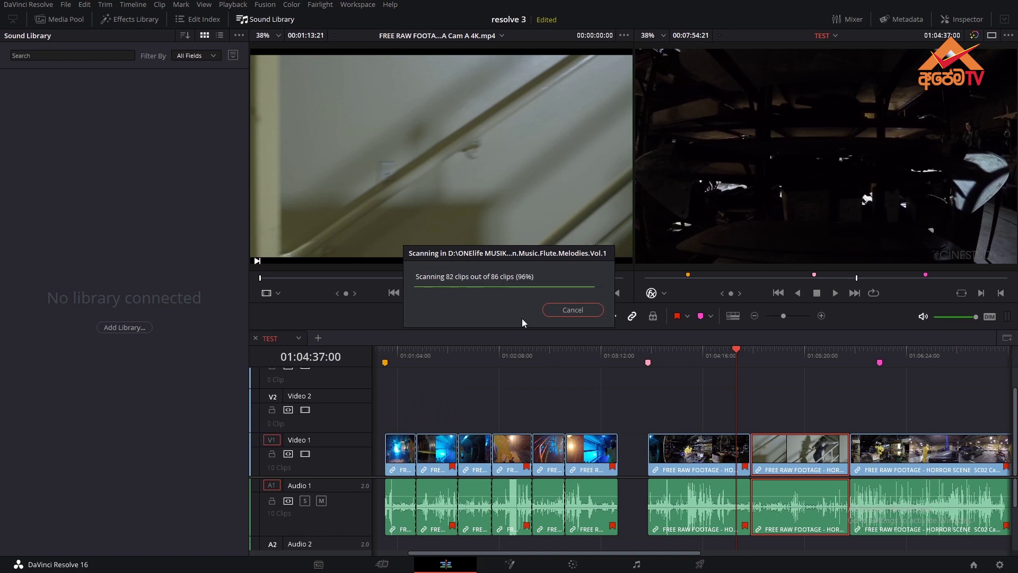
click(59, 19)
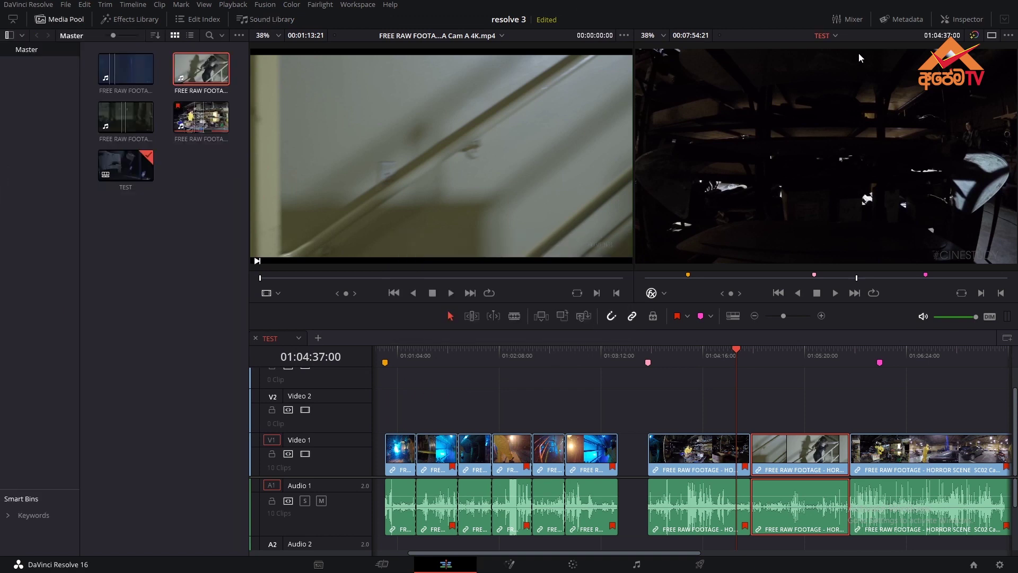
Show the audio mixer beside the timeline, widened to reveal the Audio 1–3 strips
click(846, 21)
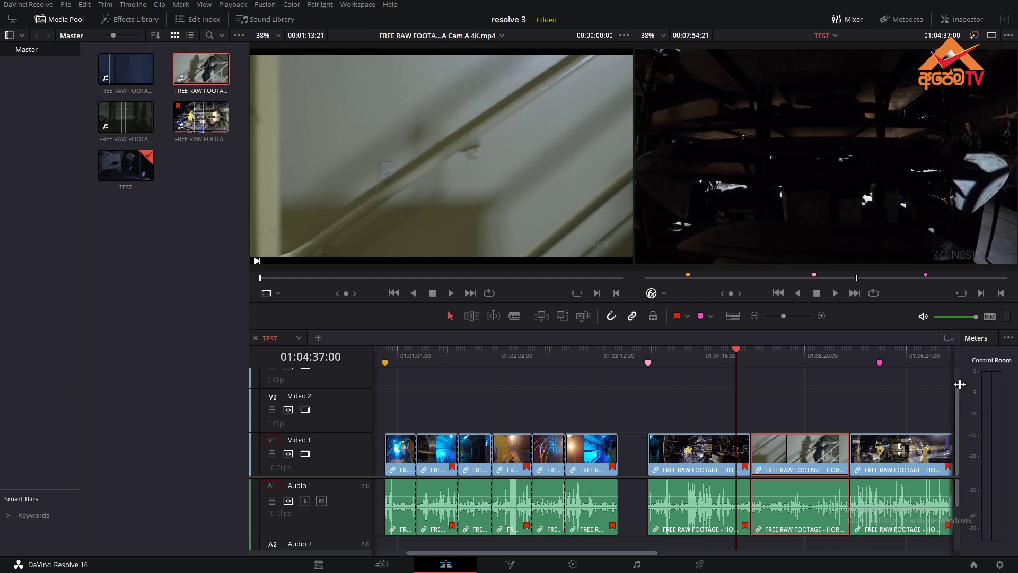
click(1008, 340)
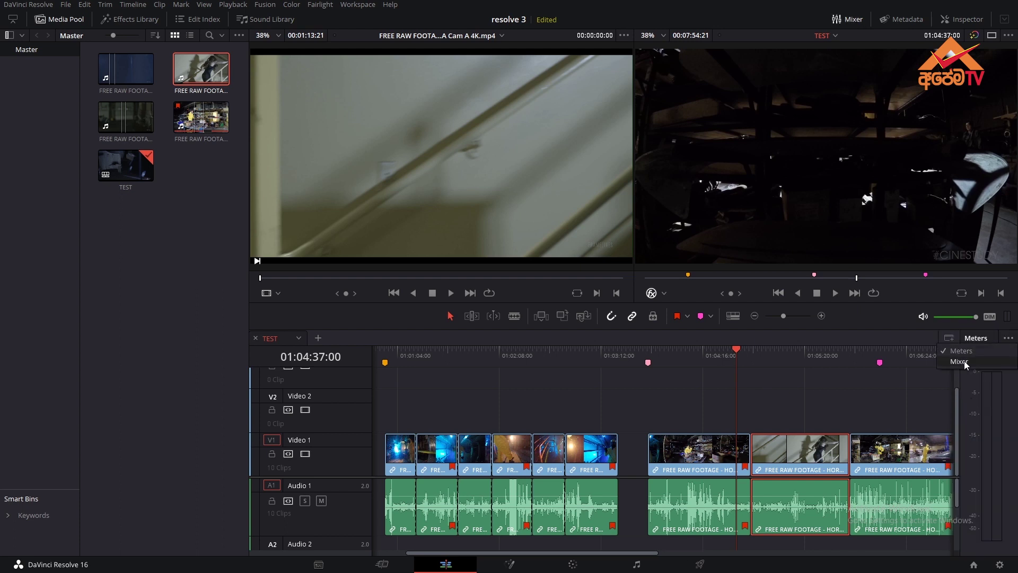
click(986, 361)
drag(908, 378, 773, 389)
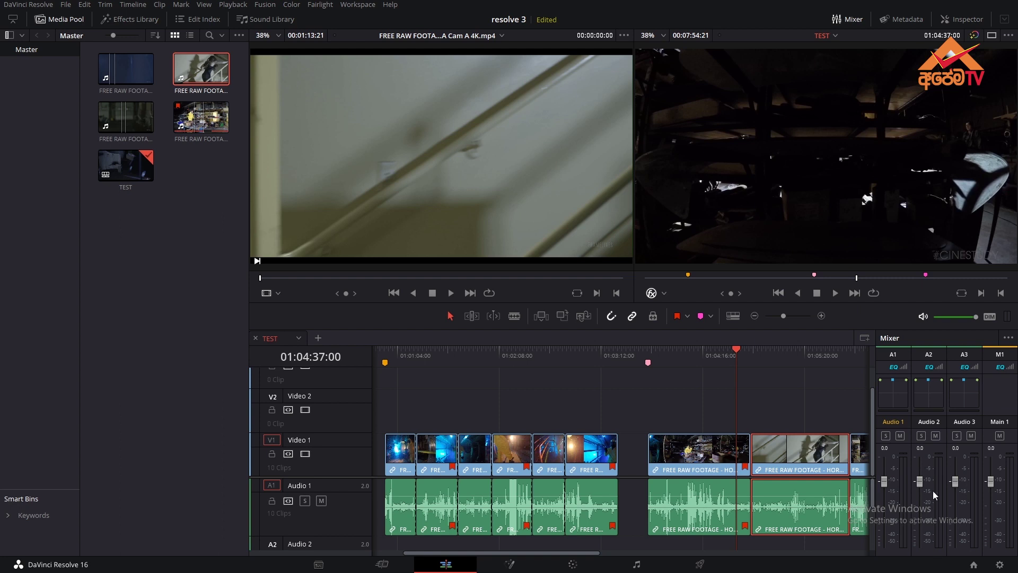
Briefly check the clip's Metadata panel, then show the SC02A Cam A clip in the Inspector
click(907, 19)
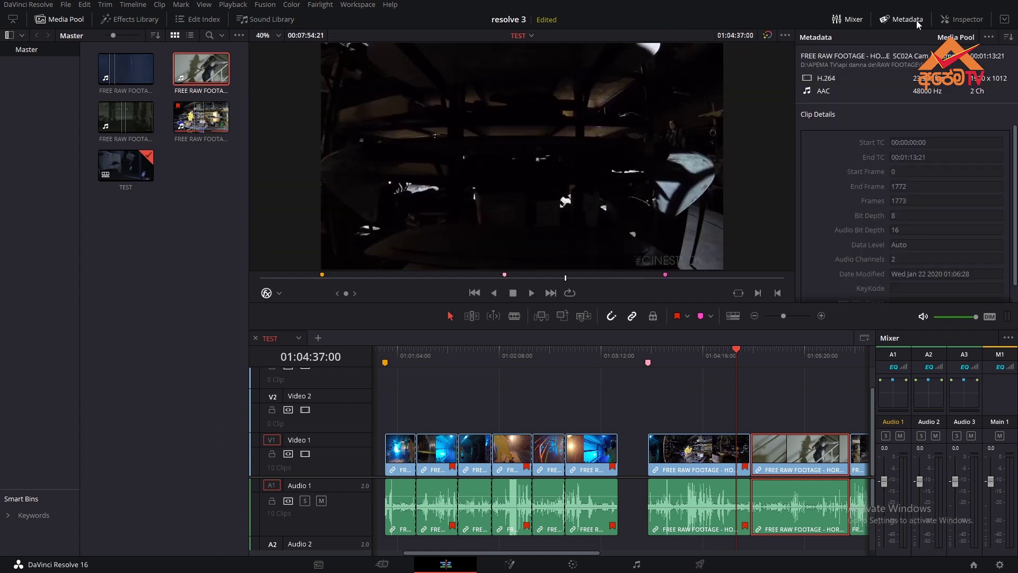
click(910, 20)
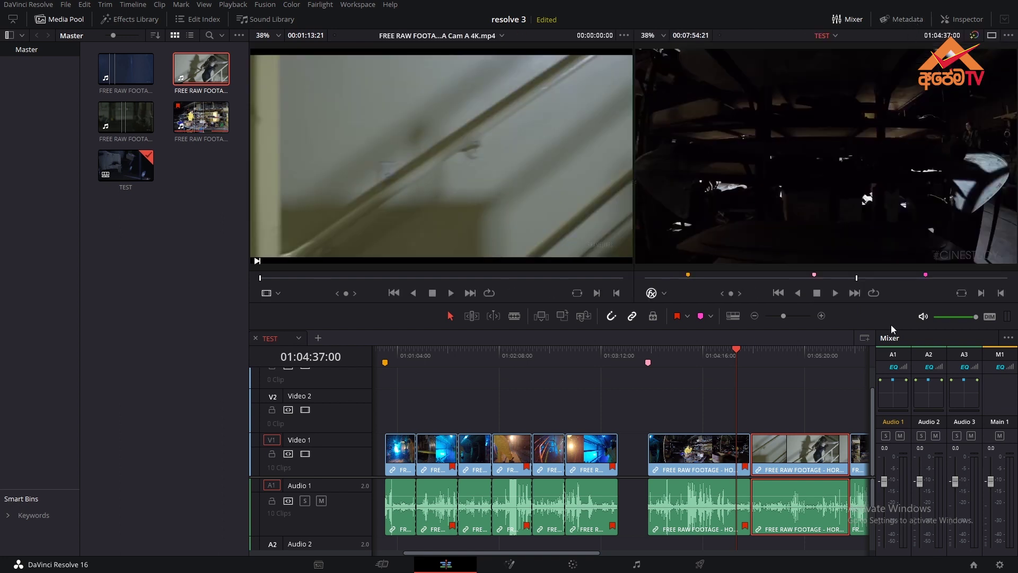
click(963, 19)
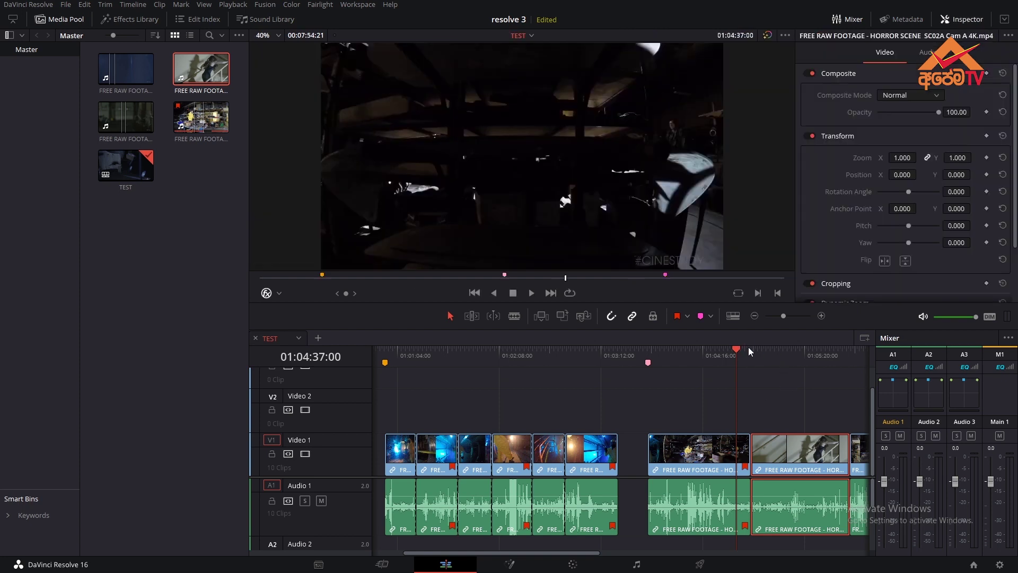
Move the playhead to 01:05:06:08 and view the Inspector's Transform, Cropping and Stabilization settings
click(783, 348)
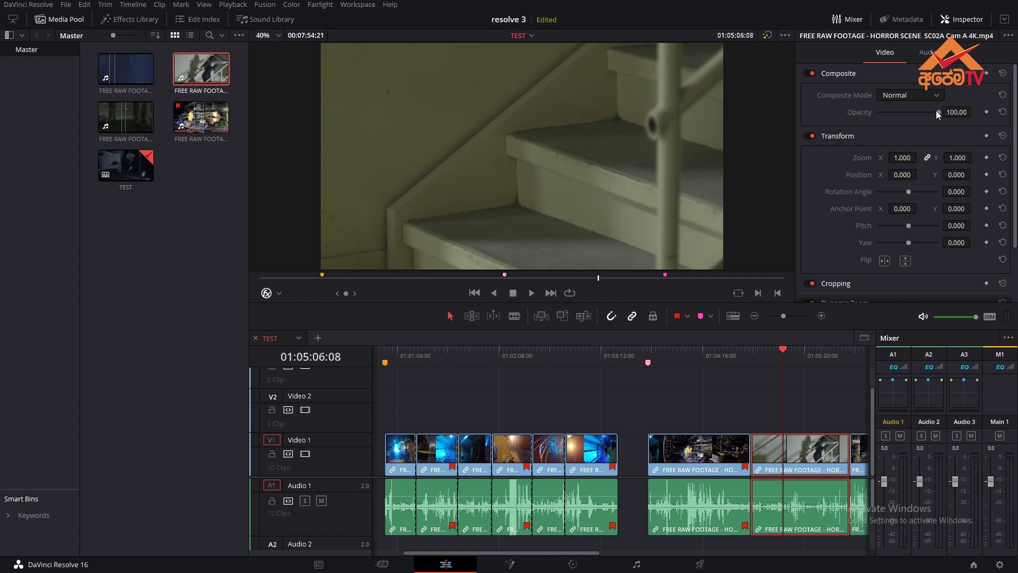
scroll(936, 229, down, 3)
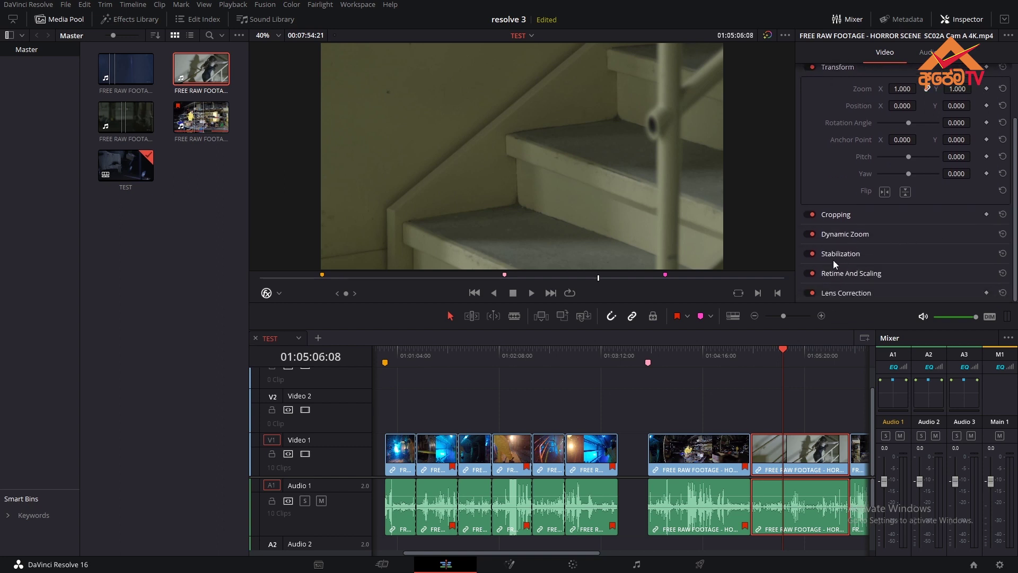